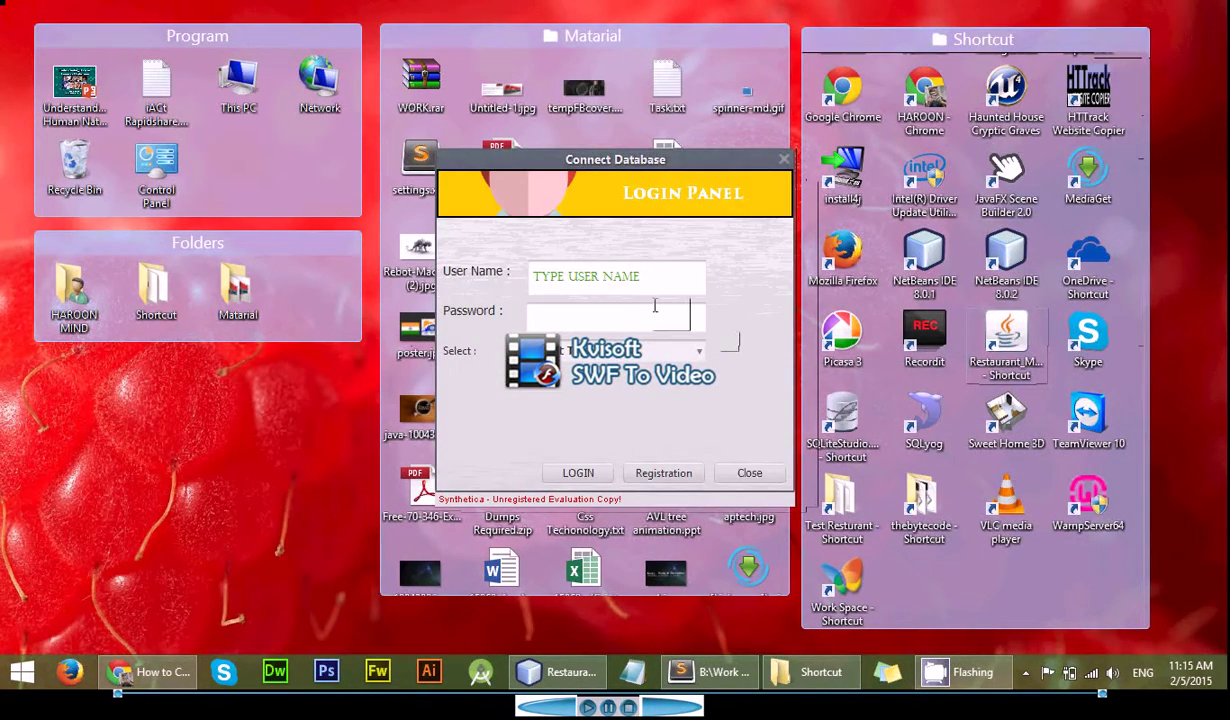
- Log in with the user name and password, choosing a role from the Select list
click(655, 285)
text(ha)
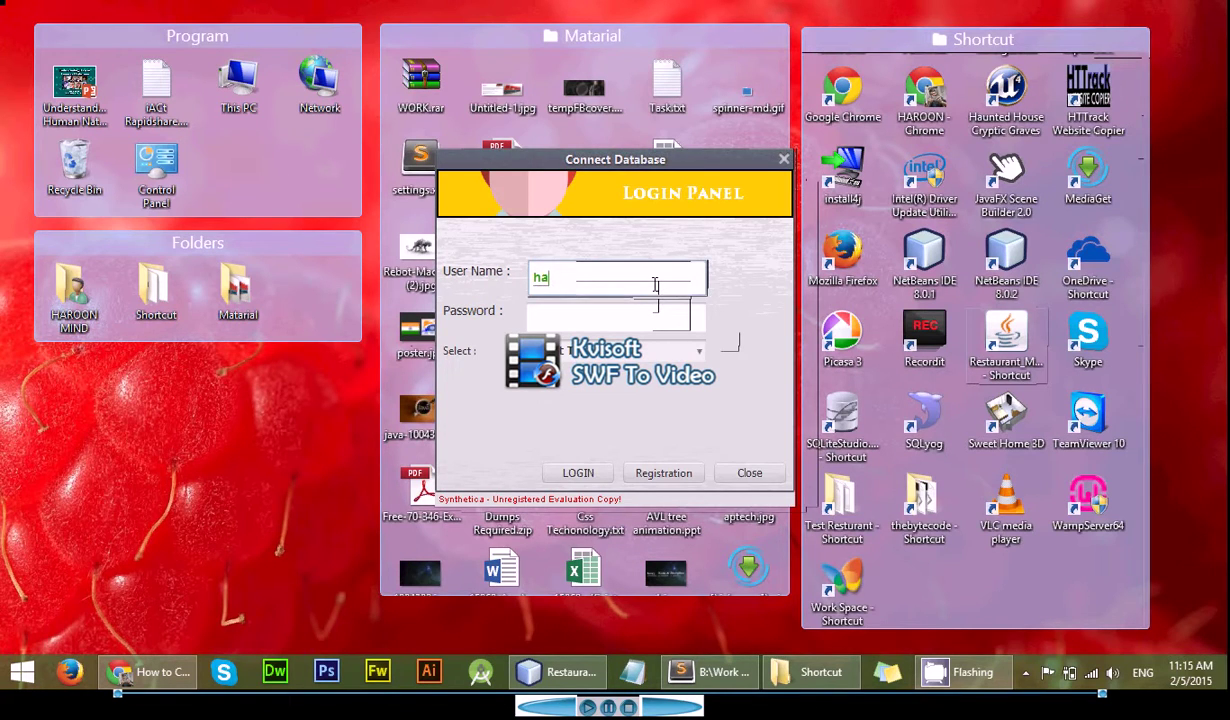
text(roonmind)
key(Tab)
text(1234)
key(Tab)
key(Down)
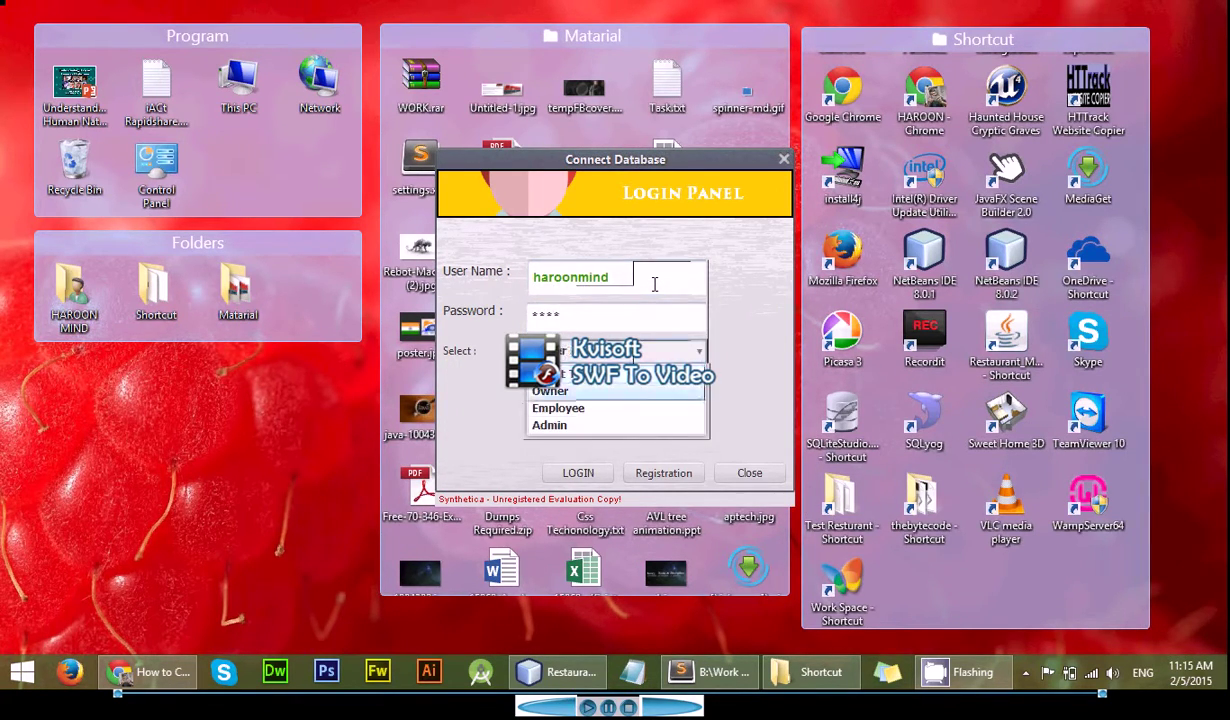
key(Tab)
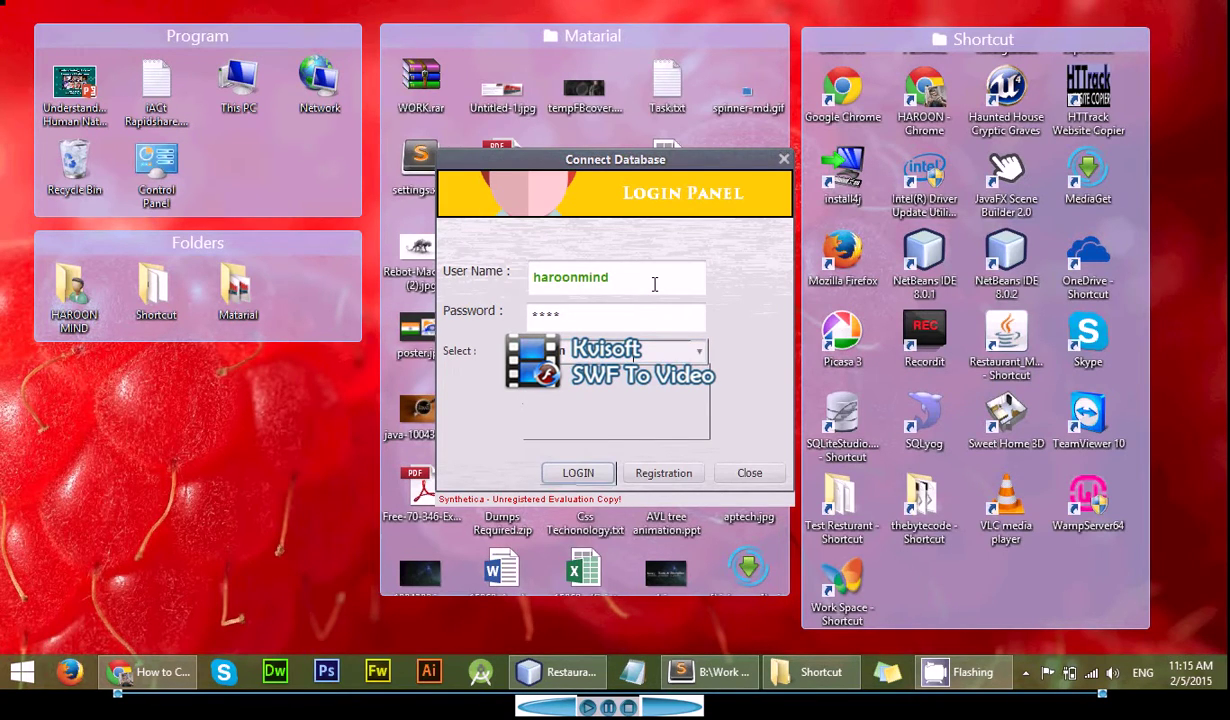
key(Return)
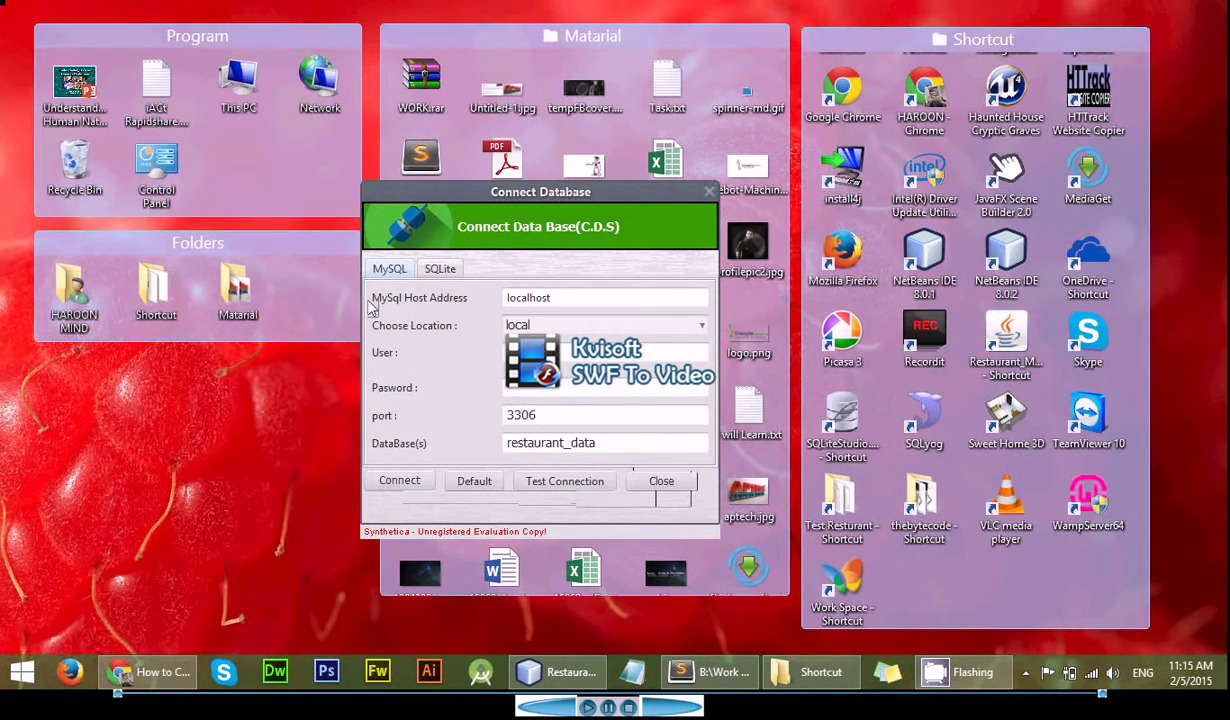
- Test the localhost MySQL connection and connect to the restaurant_data database
click(440, 268)
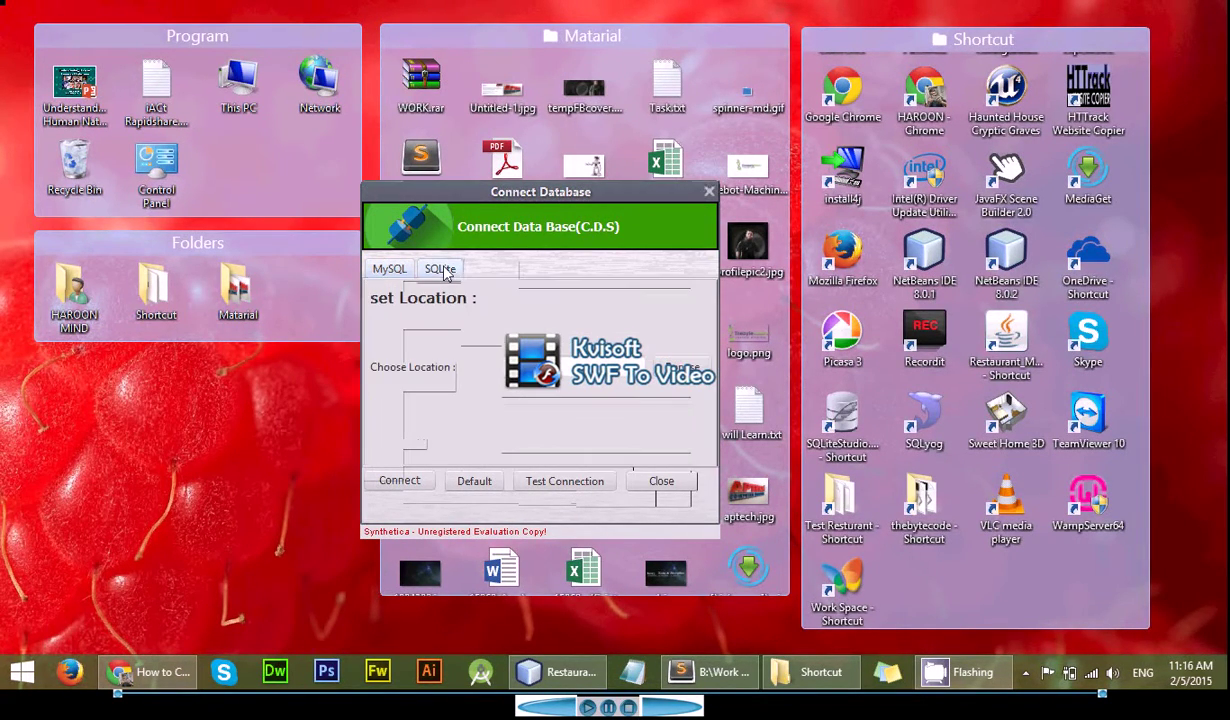
click(390, 269)
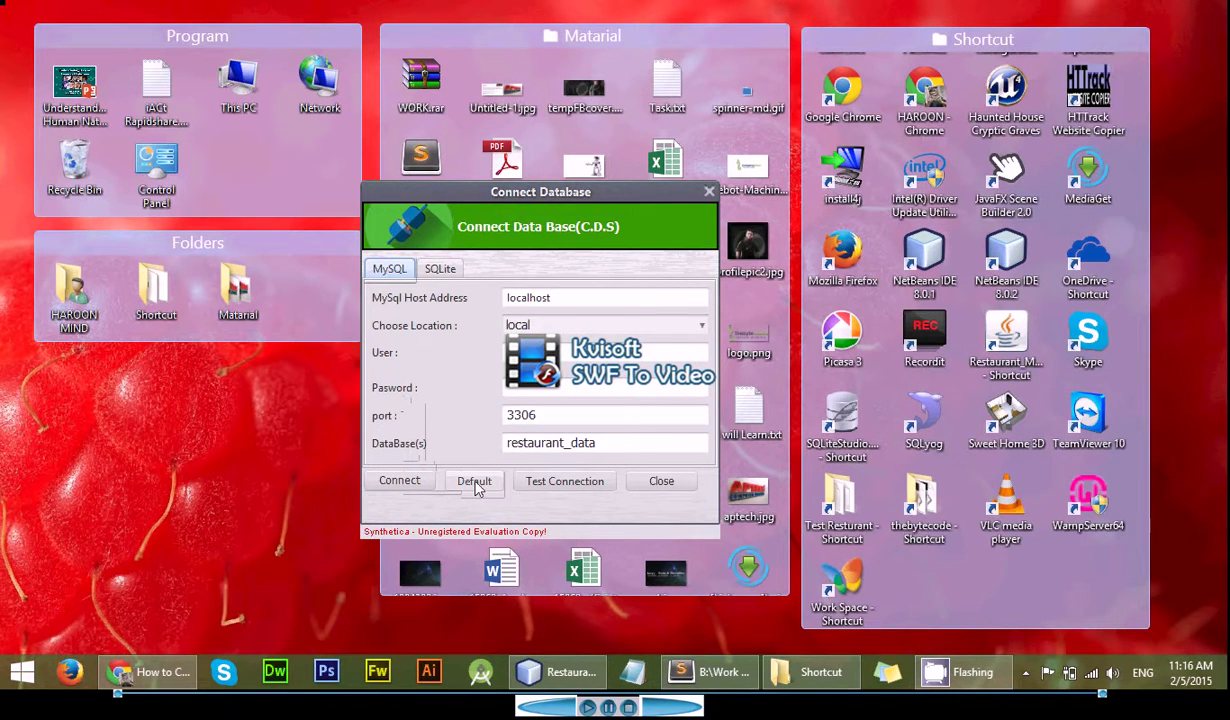
click(545, 484)
click(528, 393)
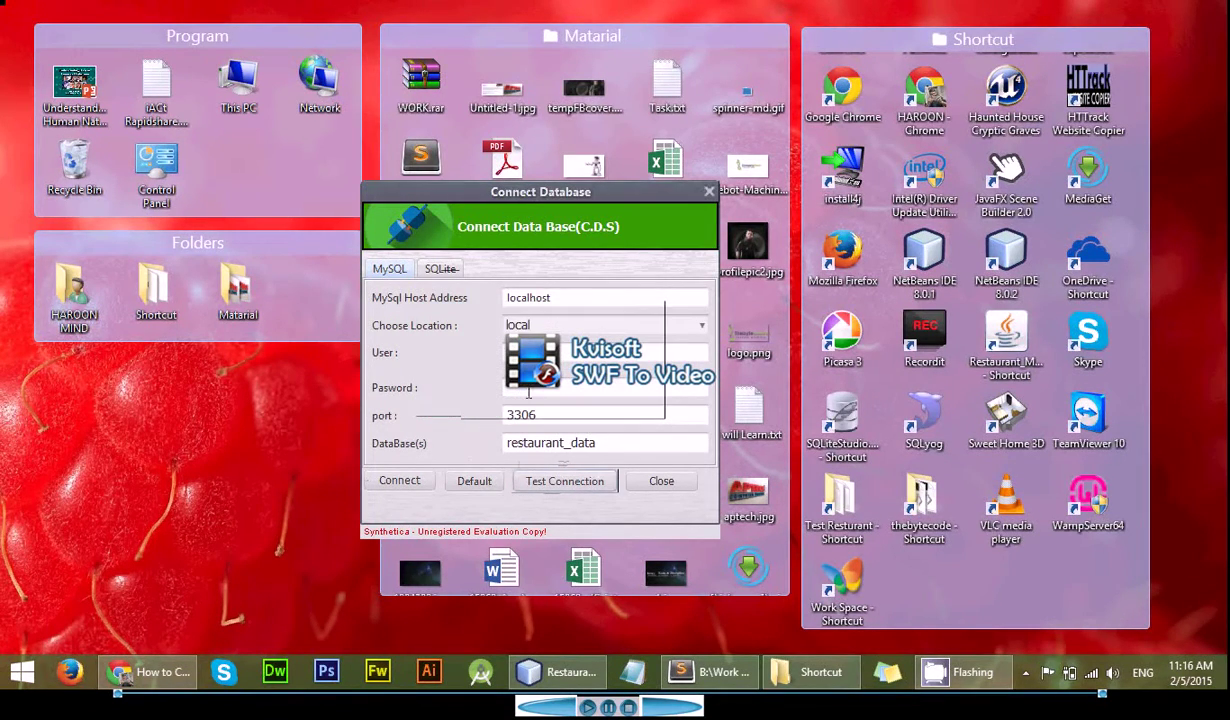
click(474, 481)
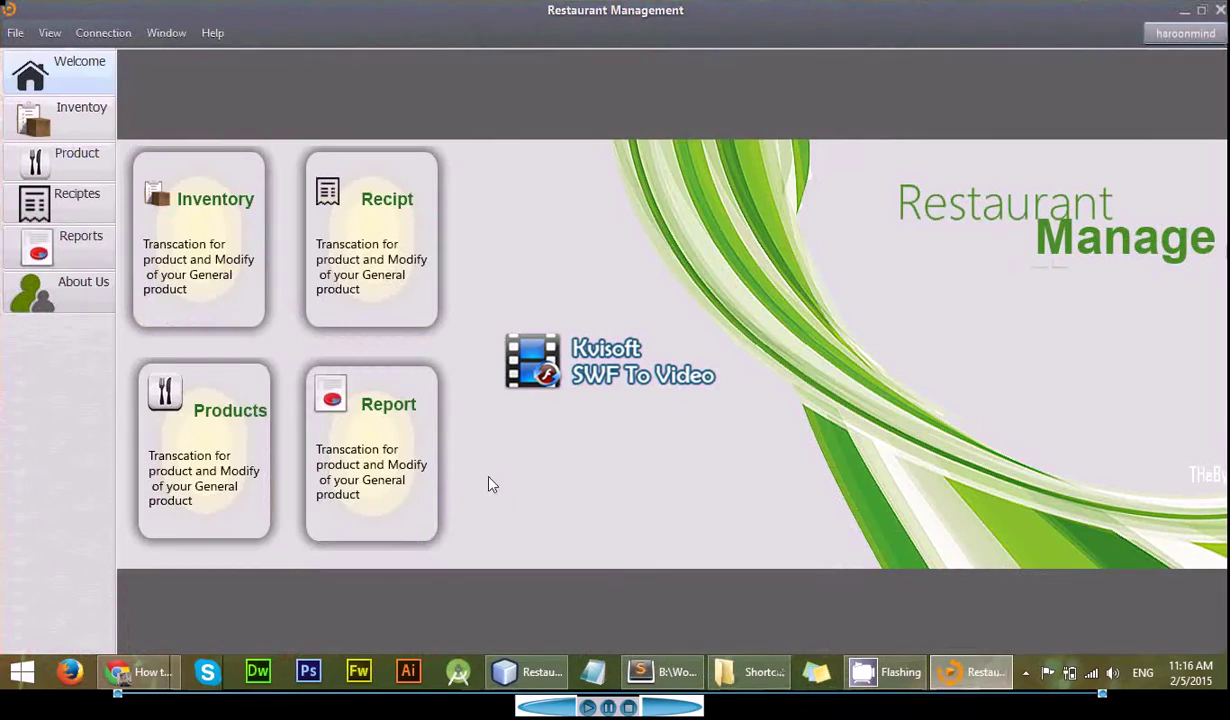
- In Inventory, enter item name Meat, type beef and quantity 5 kg
click(85, 130)
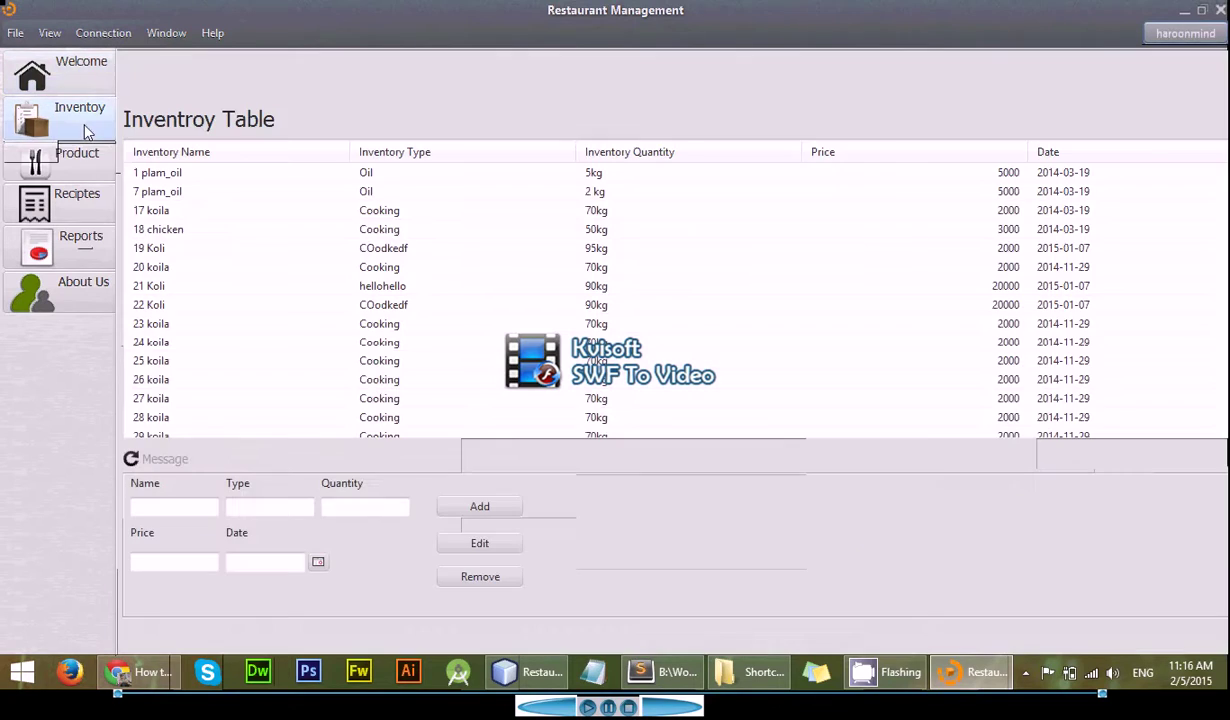
click(196, 502)
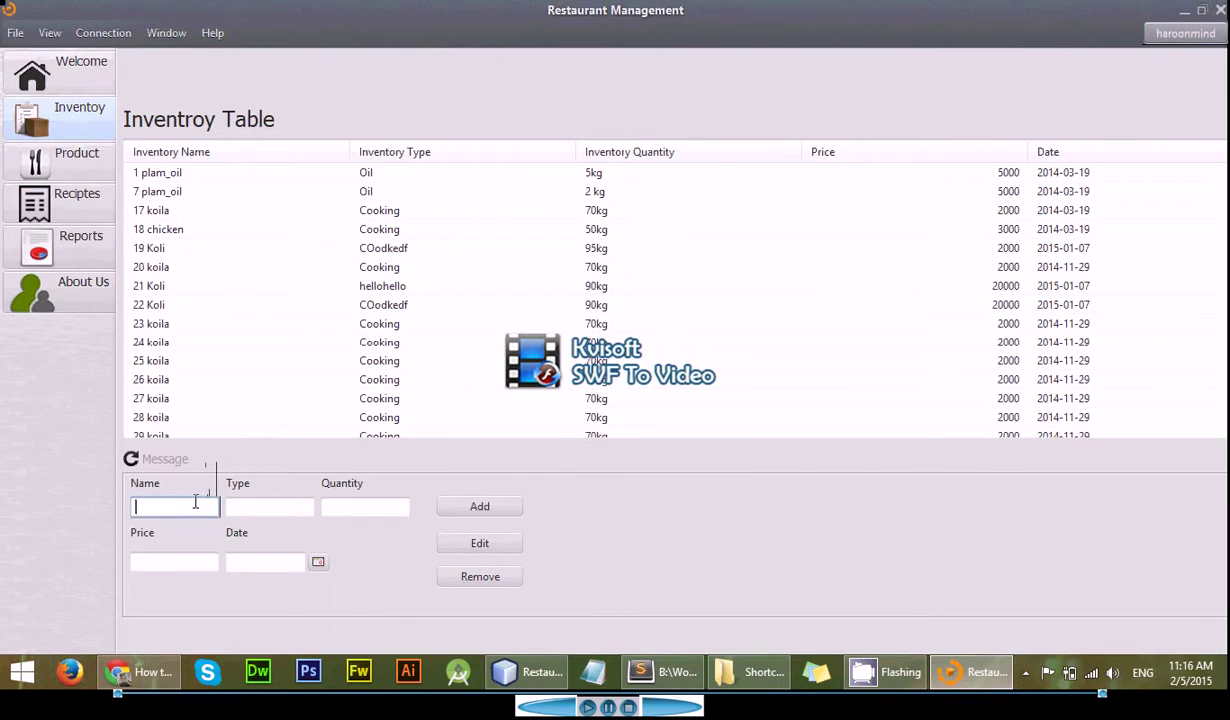
text(Meat)
key(Tab)
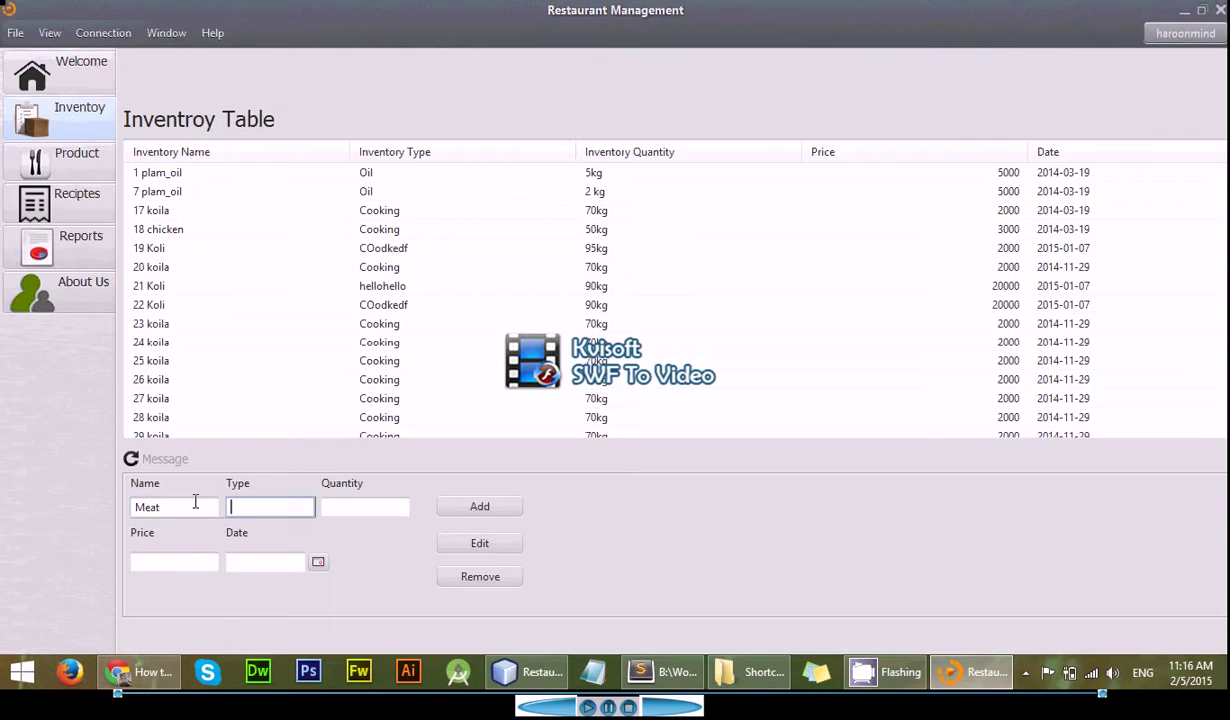
text(beefq)
key(BackSpace)
key(Tab)
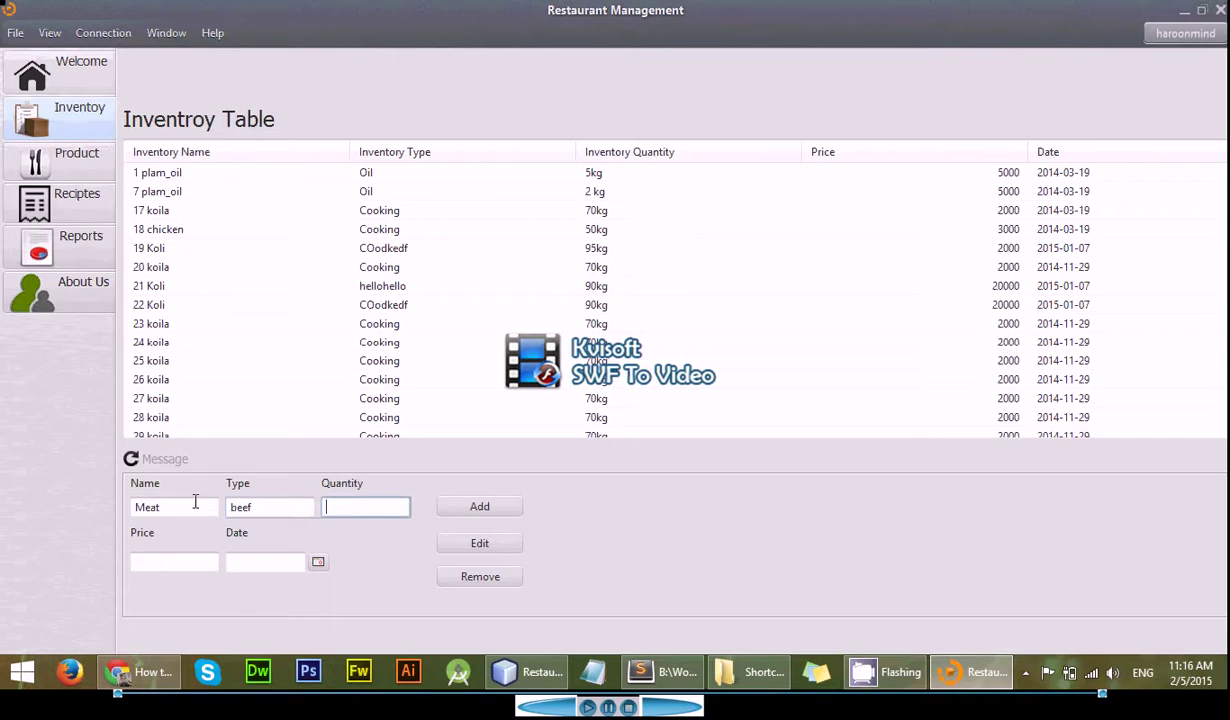
text(5 kg)
key(Tab)
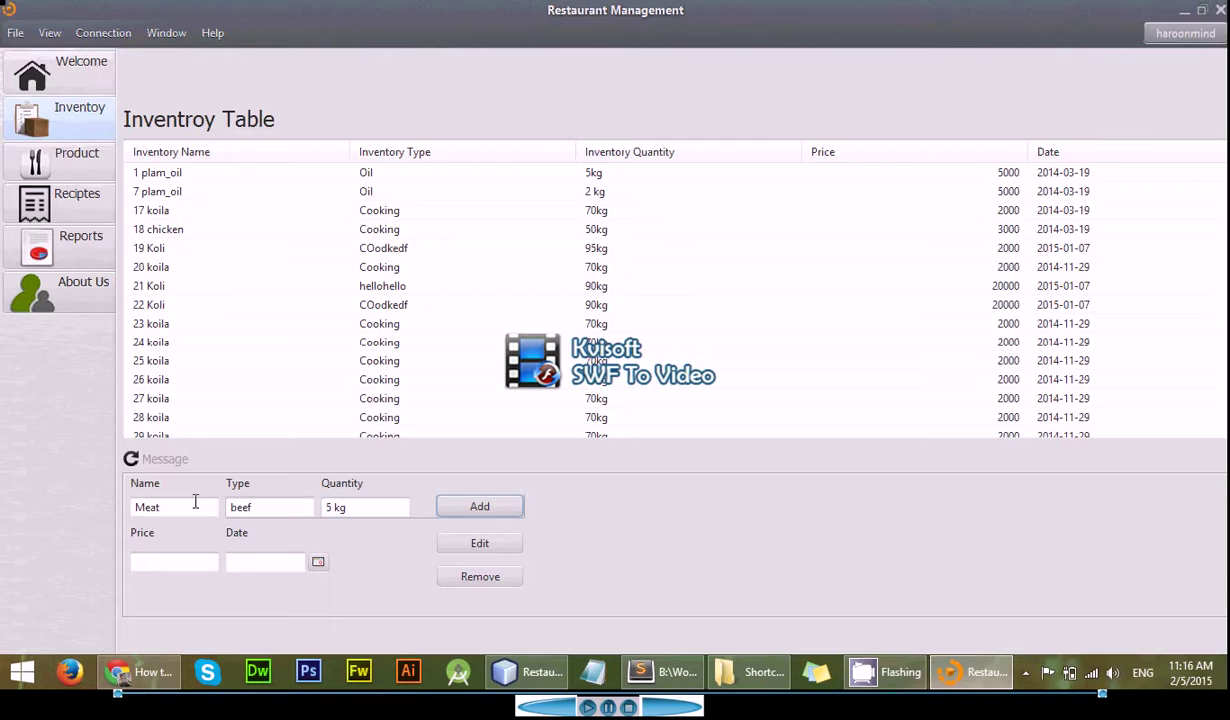
- Enter price 3000, pick the date 2015-02-05, and add the item
click(155, 566)
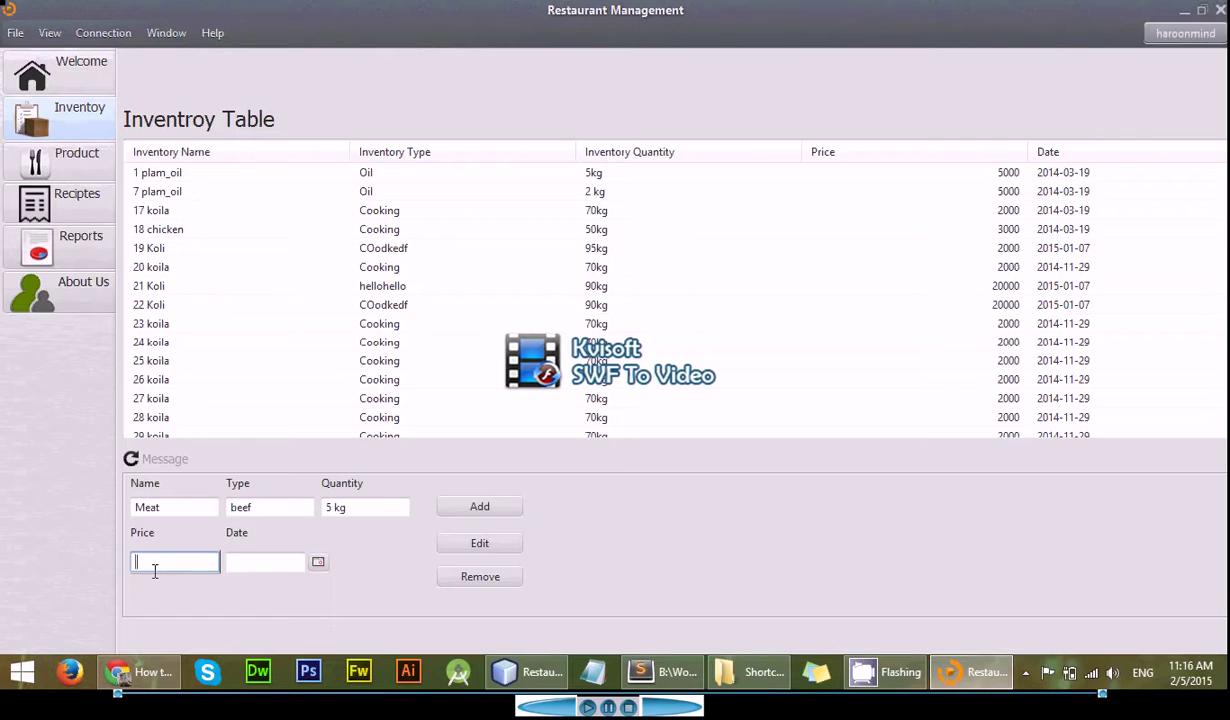
text(3000)
key(Tab)
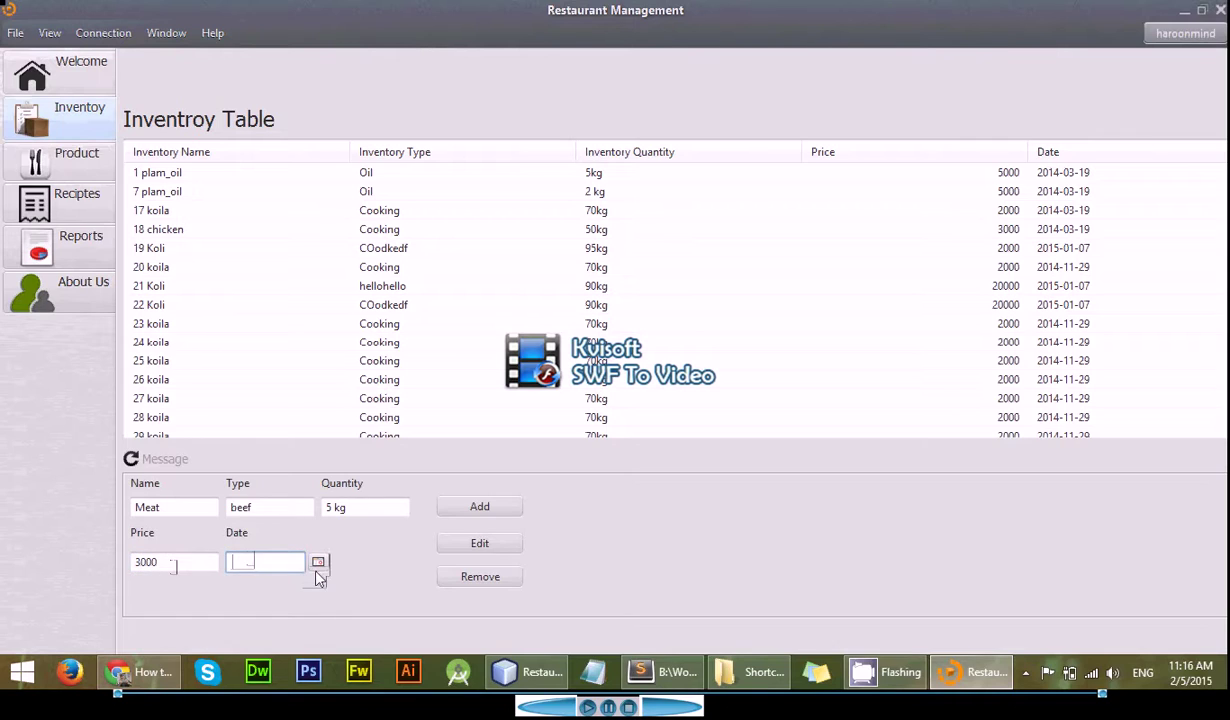
click(318, 563)
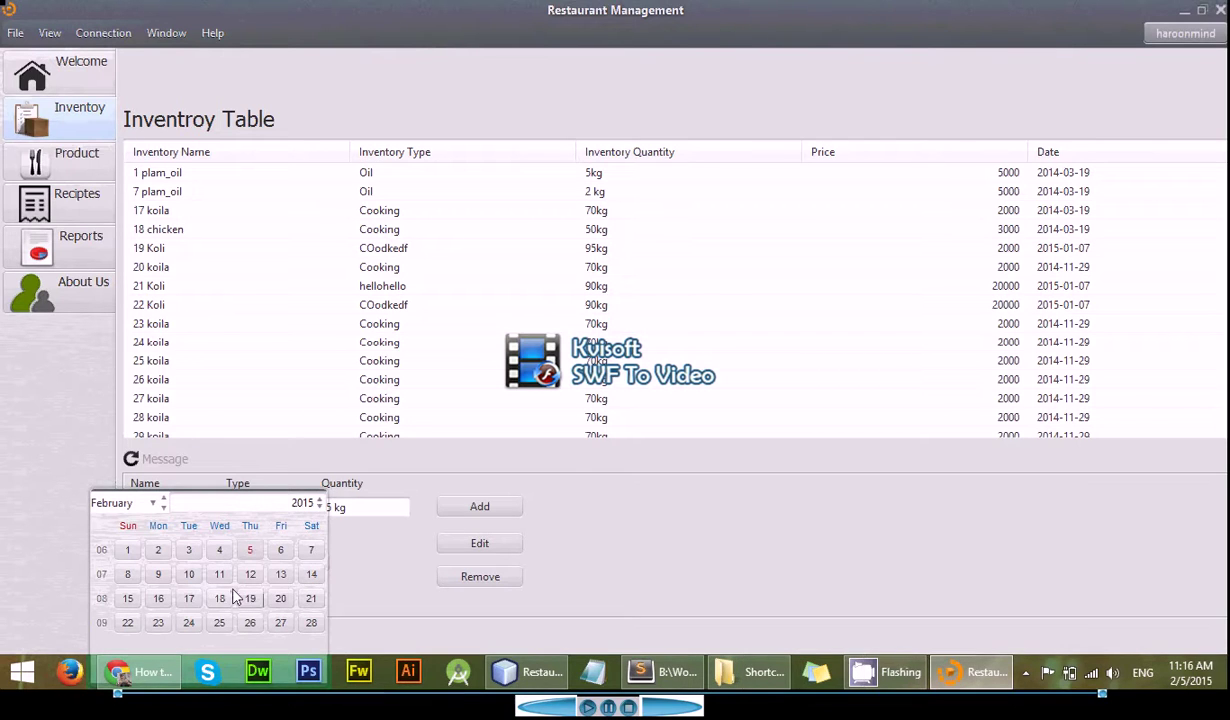
click(250, 549)
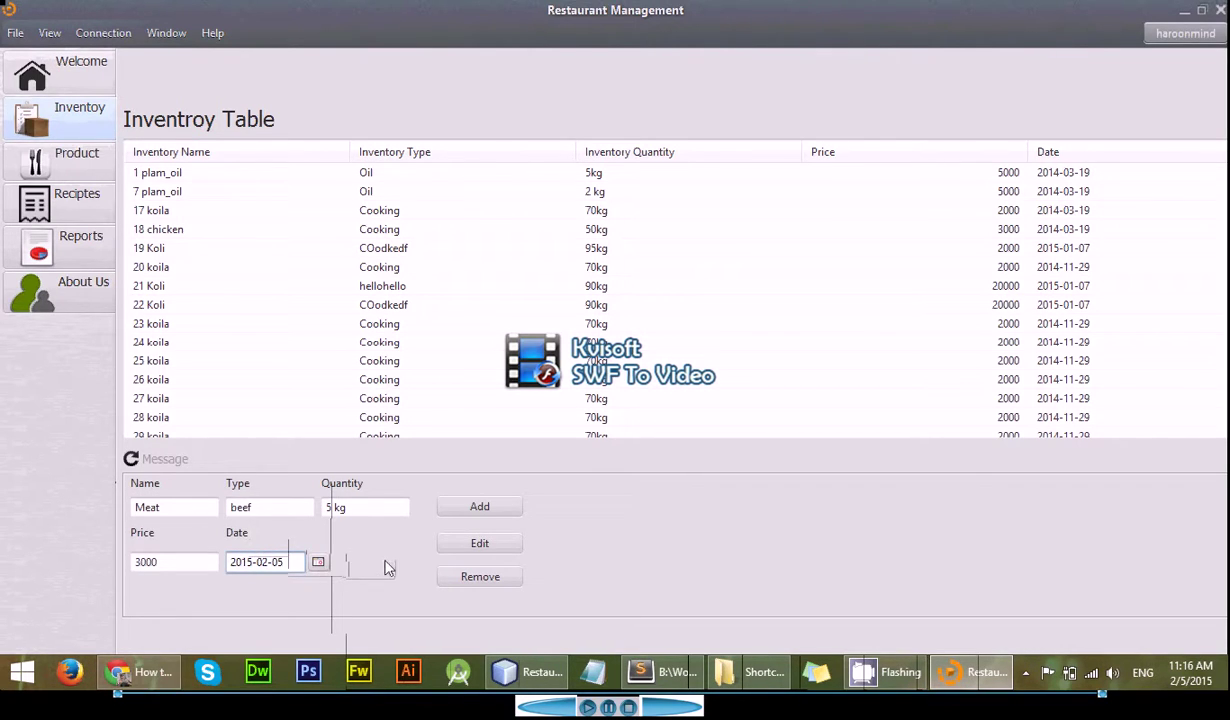
click(462, 507)
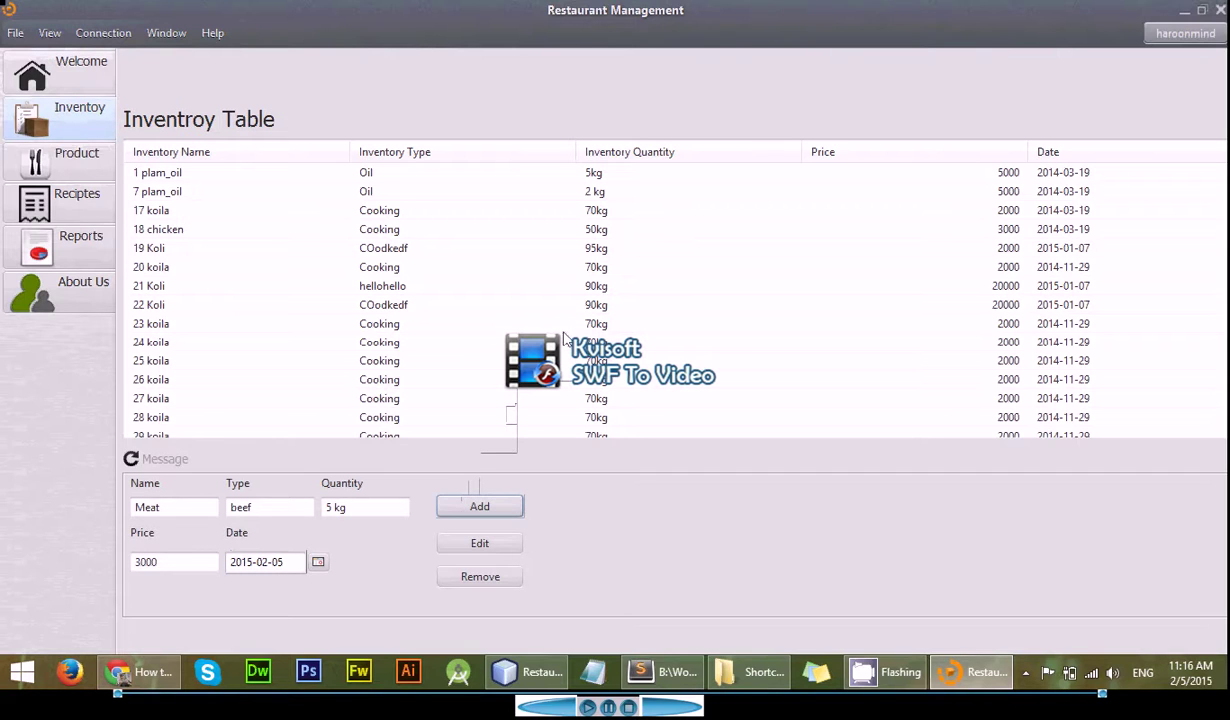
scroll(563, 335, down, 1)
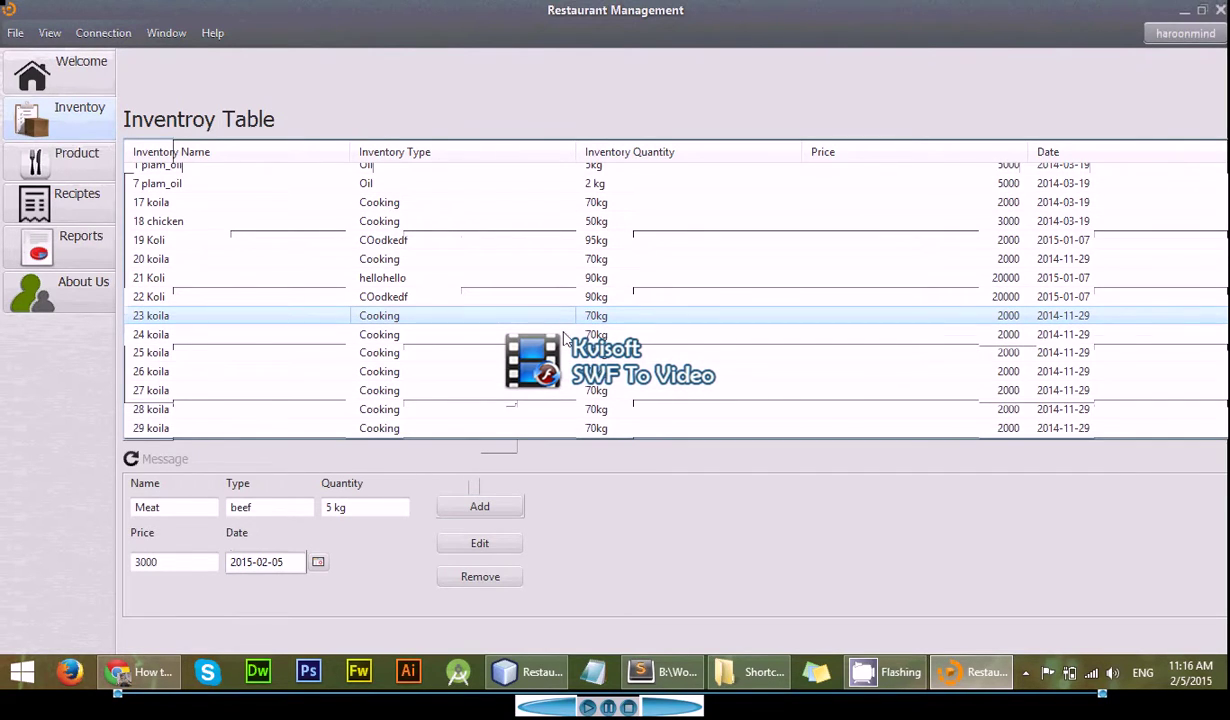
scroll(563, 335, up, 1)
scroll(563, 335, down, 1)
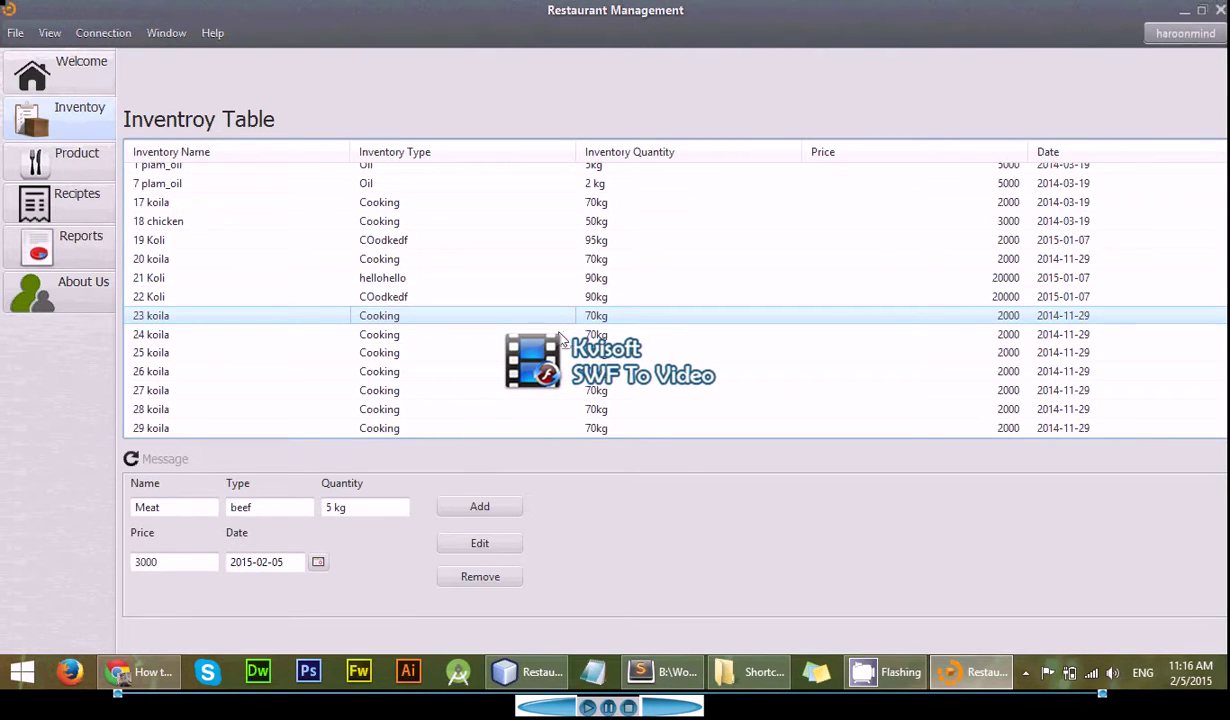
scroll(563, 336, up, 1)
scroll(561, 341, down, 1)
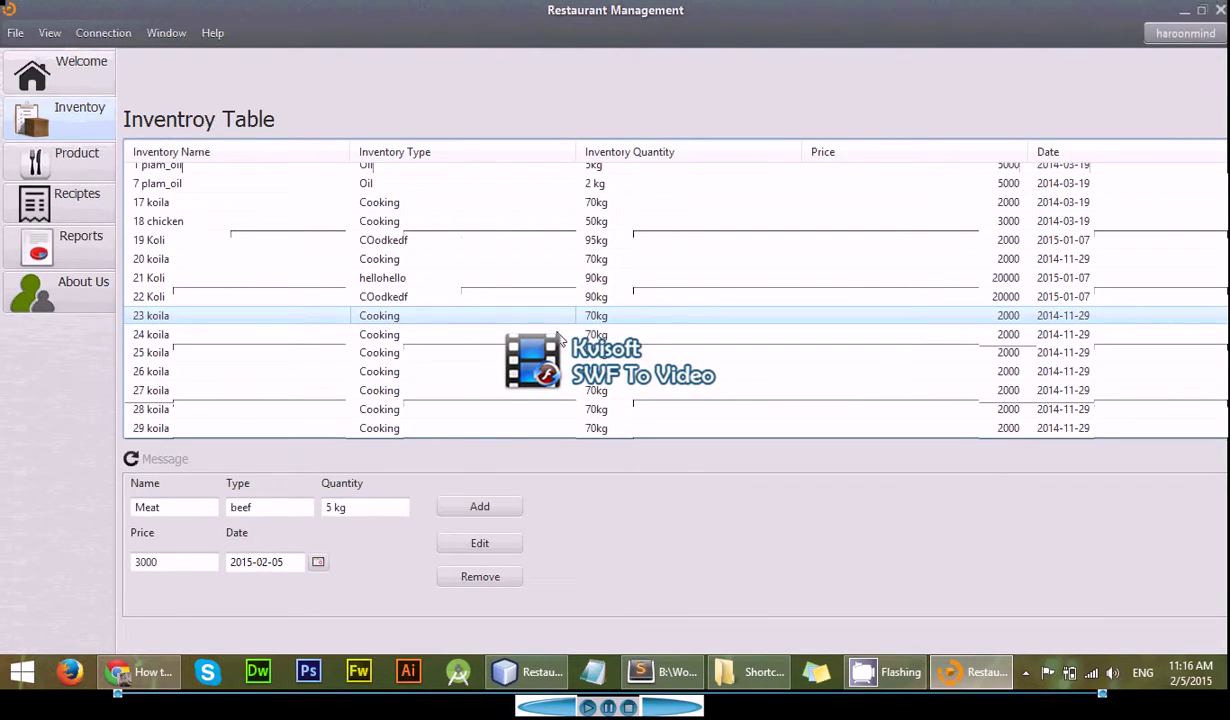
scroll(561, 341, up, 1)
scroll(561, 341, down, 1)
click(372, 392)
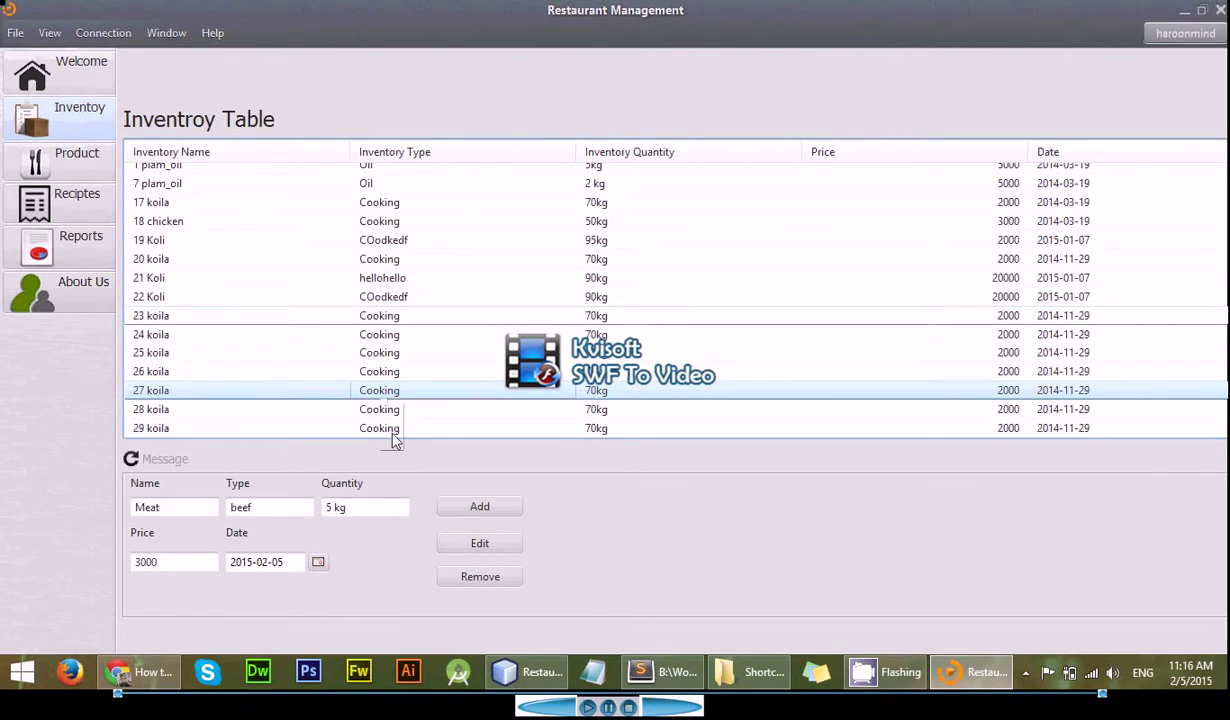
click(472, 510)
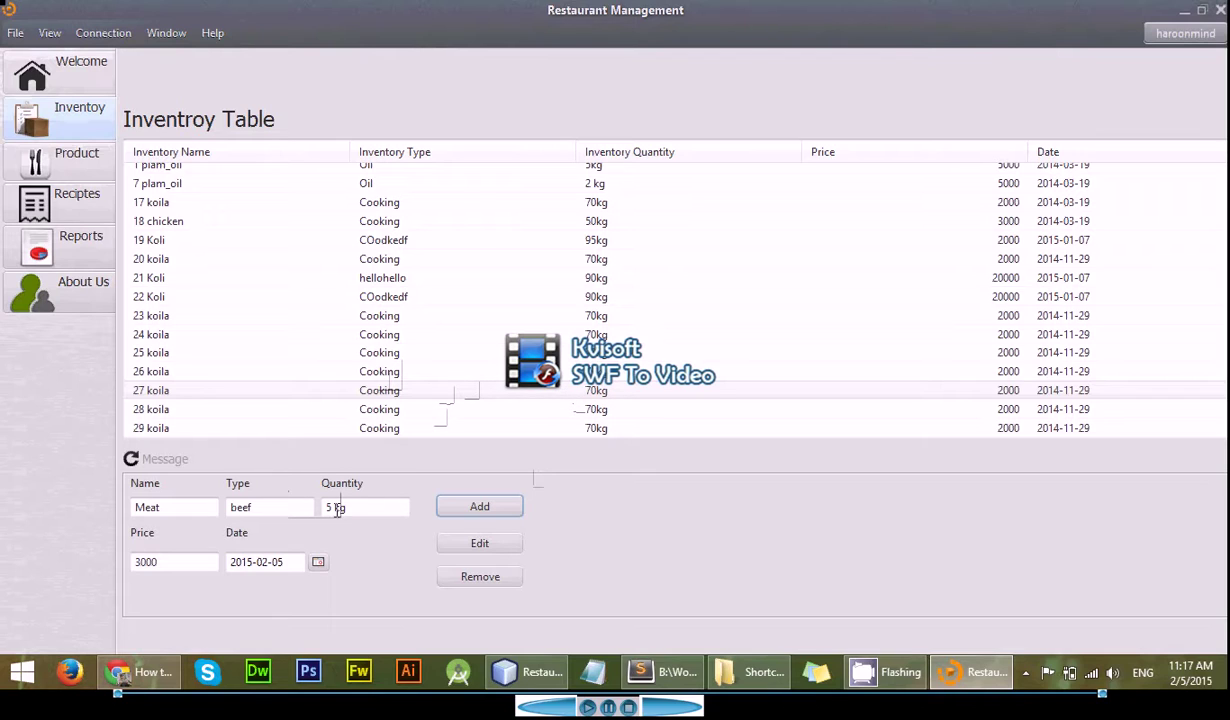
click(377, 394)
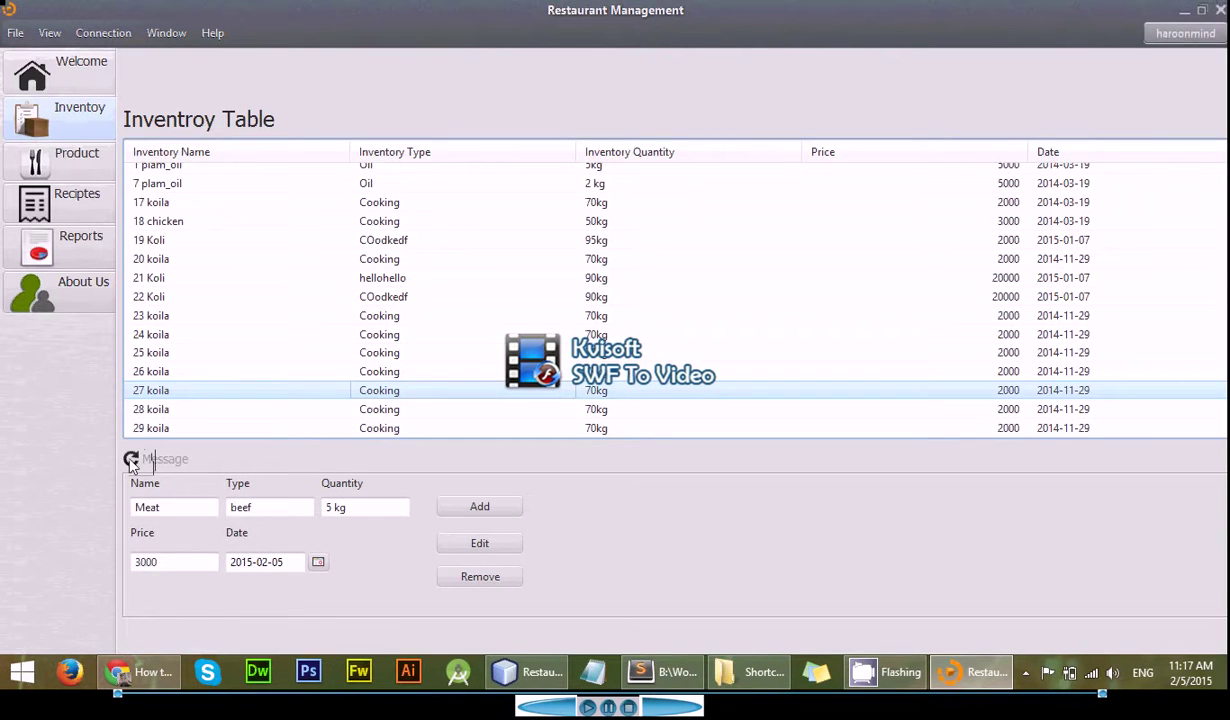
click(470, 550)
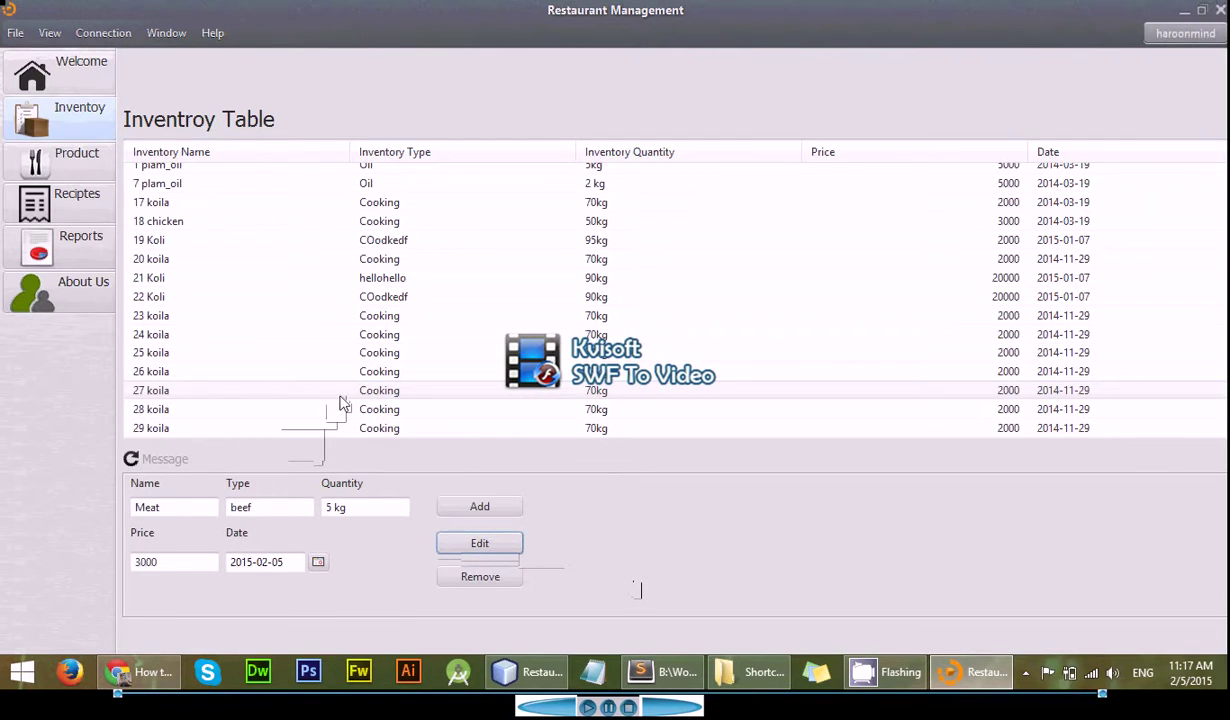
click(363, 297)
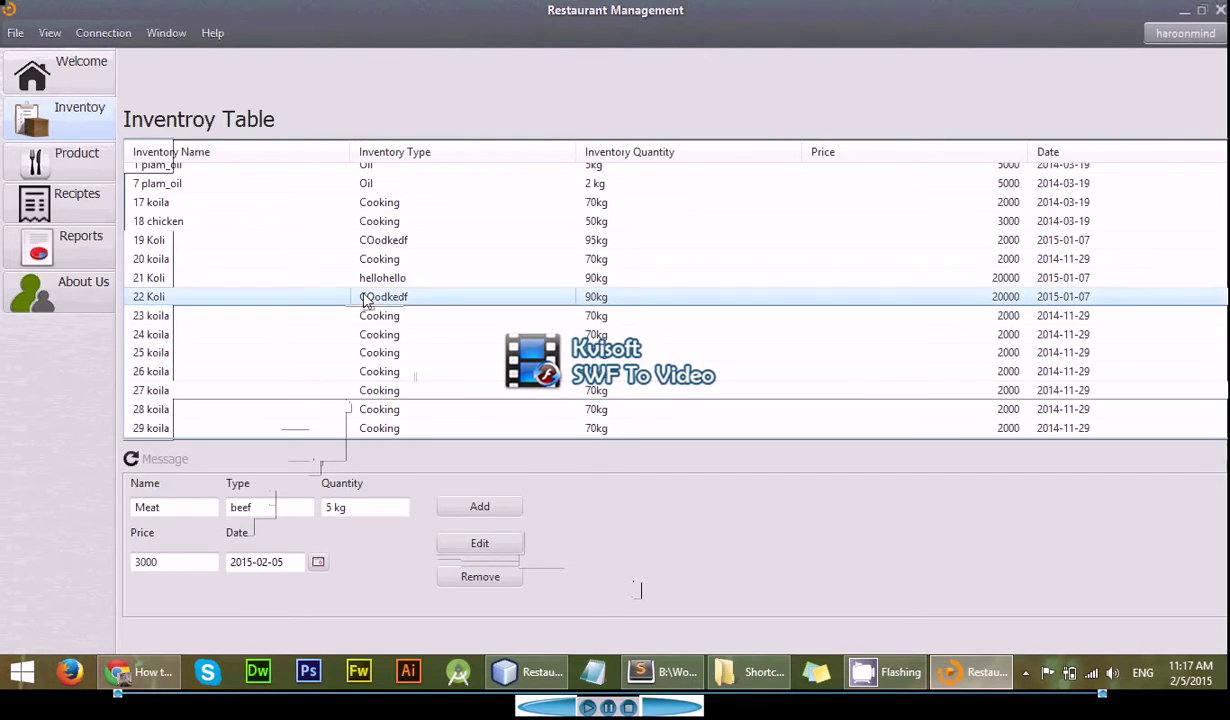
click(453, 540)
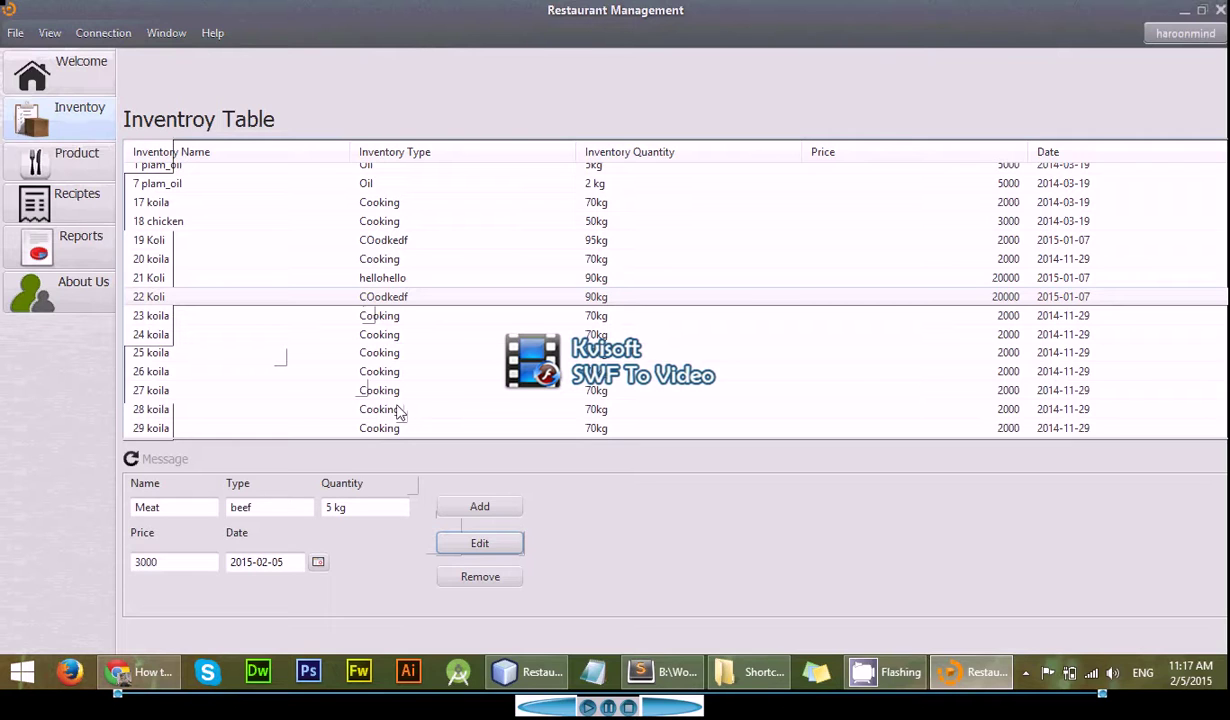
- Open cheez cips in Product Control, renaming it cheez cipes and setting price 350
click(84, 176)
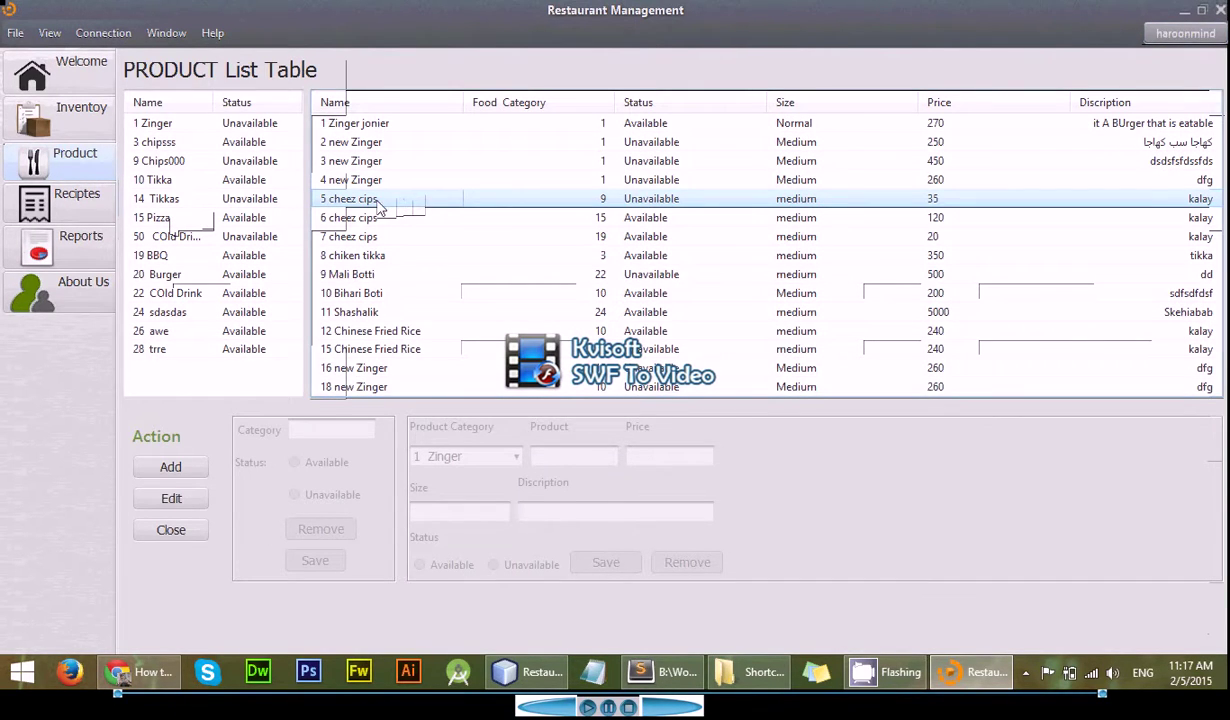
right_click(379, 208)
click(395, 216)
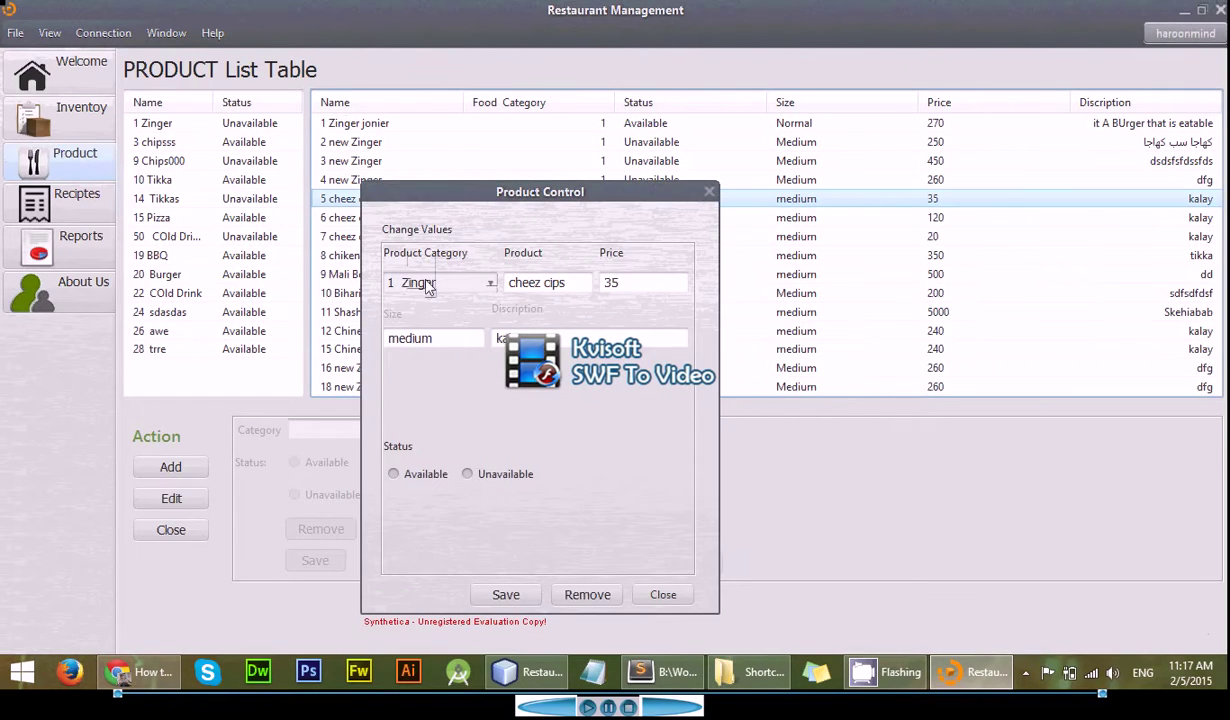
click(578, 282)
key(BackSpace)
key(BackSpace)
text(pes)
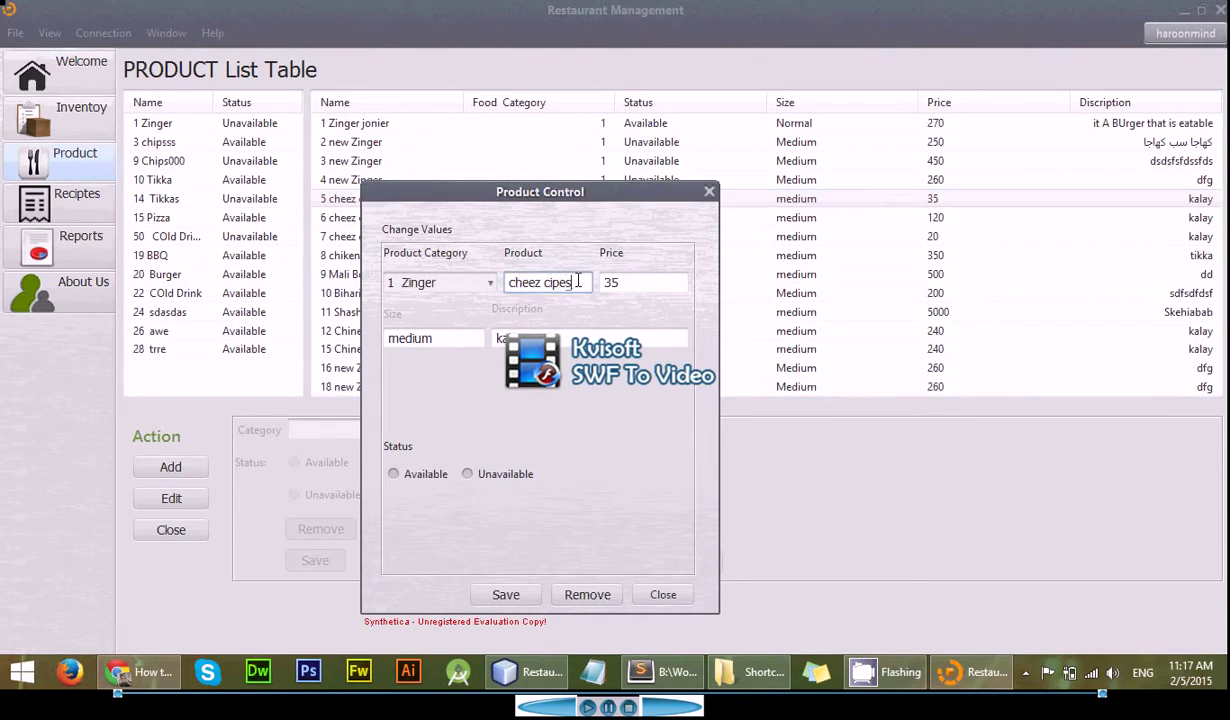
click(631, 283)
key(BackSpace)
key(BackSpace)
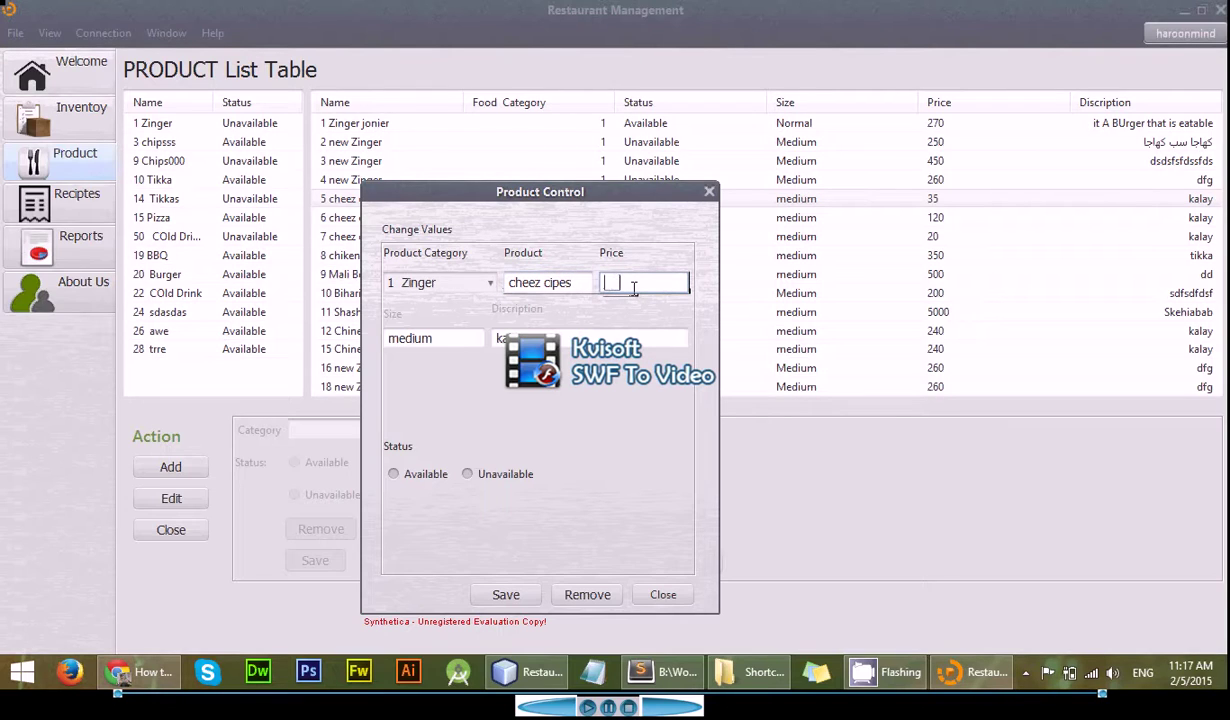
text(350)
- Retype the description, mark the product Available, save it, and close the editor
double_click(493, 341)
text(rd)
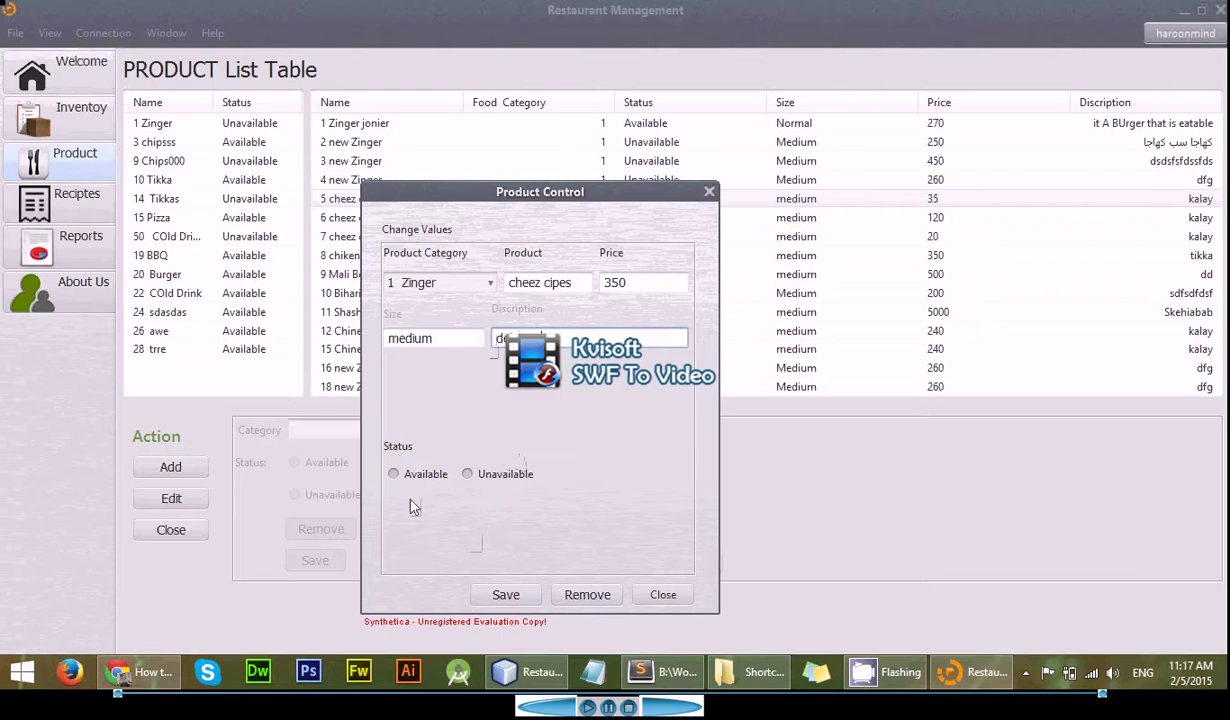
click(394, 477)
click(491, 598)
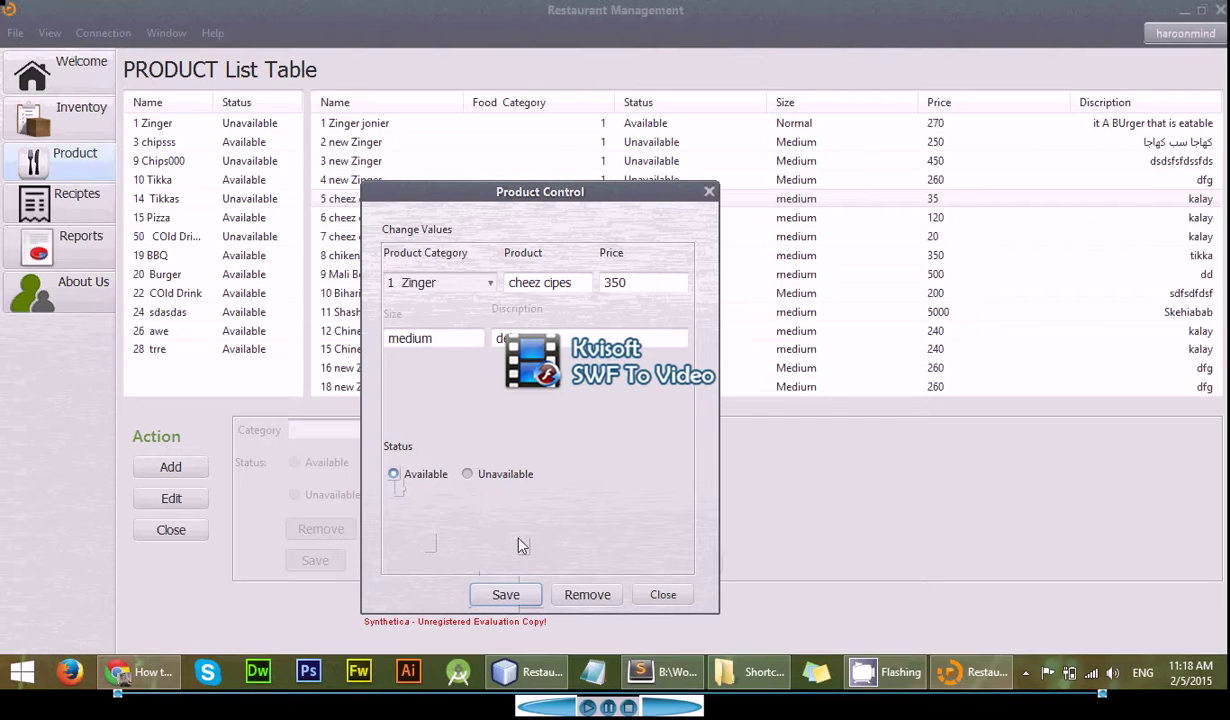
click(651, 600)
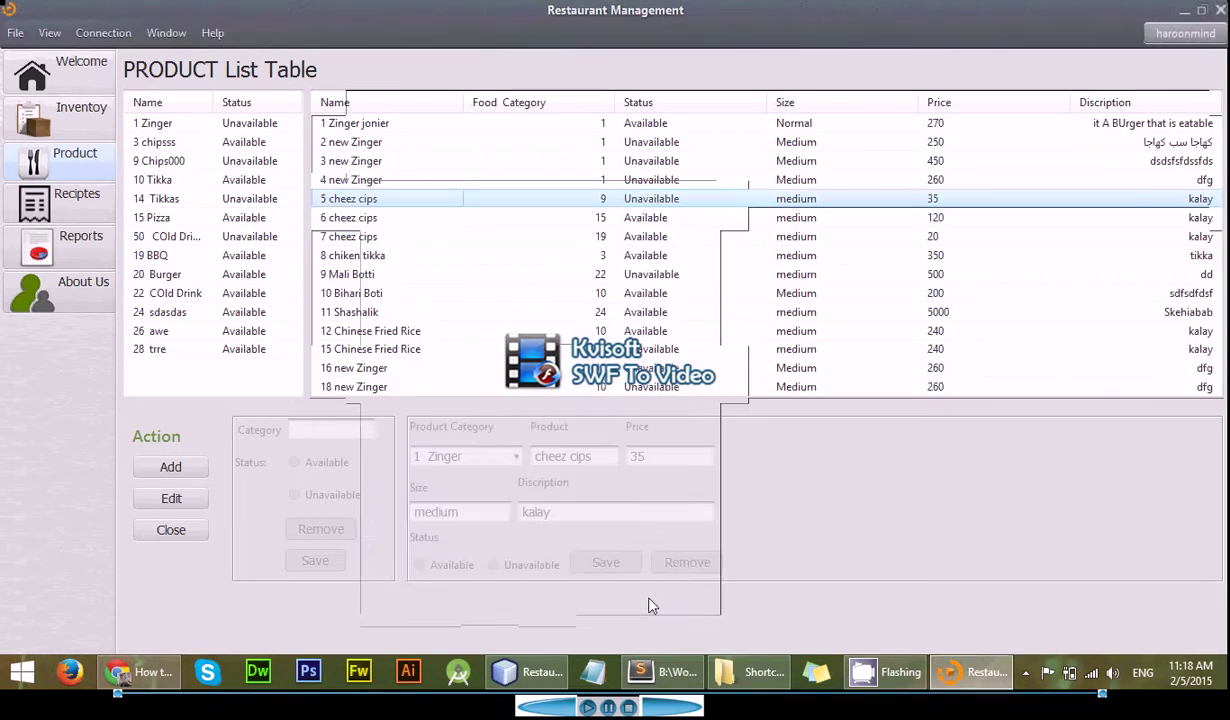
- Enable editing, load product 5 cheez cips, rename it cheez cipes, and set price 350
click(172, 497)
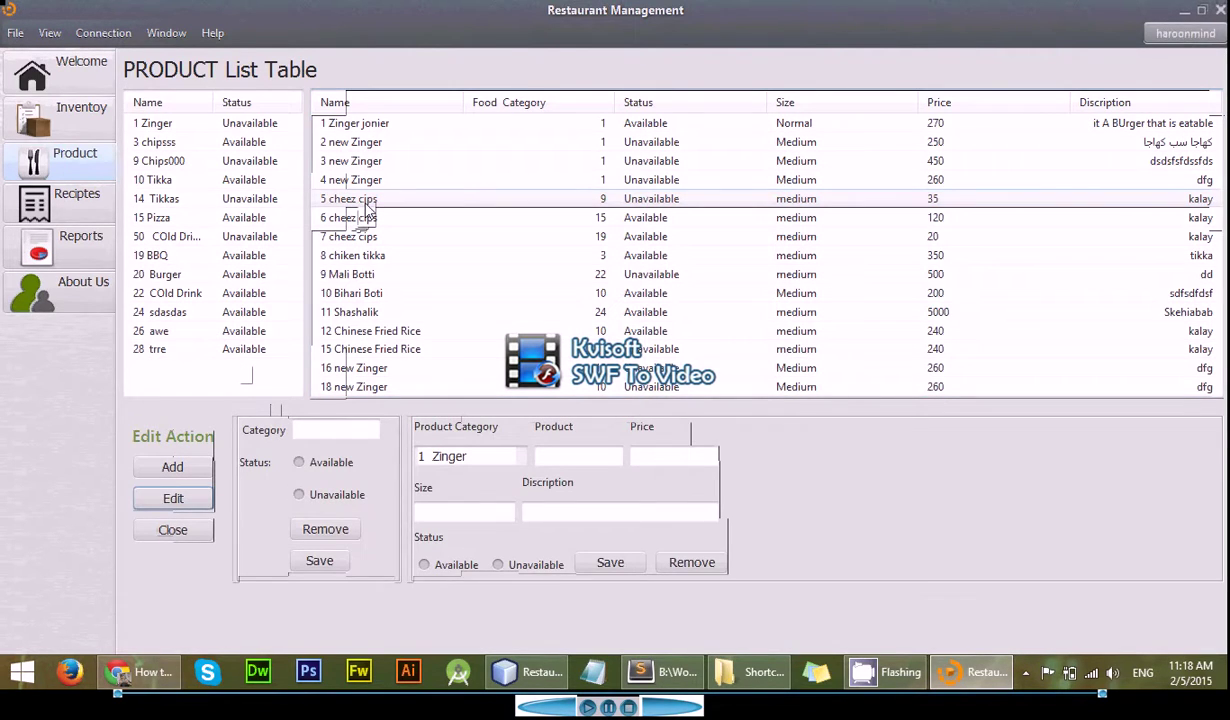
click(366, 200)
click(599, 458)
key(BackSpace)
key(BackSpace)
text(pes)
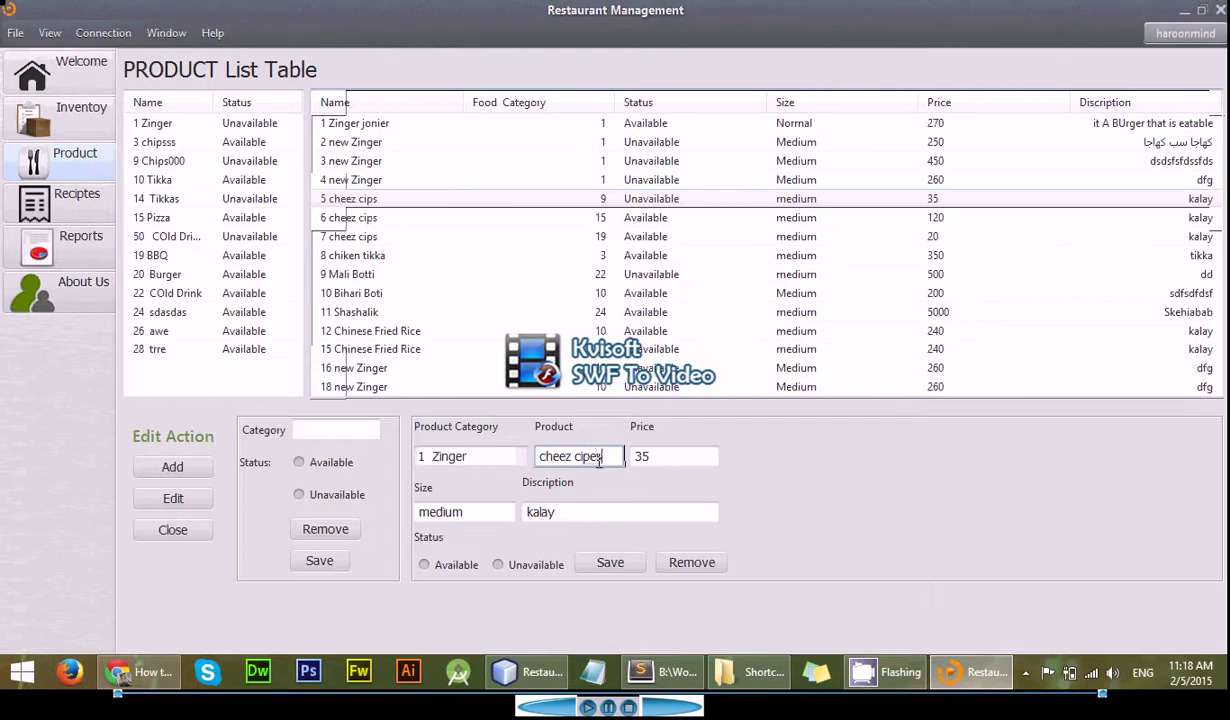
click(670, 464)
text(0)
- Set the description to 'delicious', mark the product Available, and save
drag(580, 512, 487, 502)
text(di)
text(licious)
key(BackSpace)
key(BackSpace)
key(BackSpace)
key(BackSpace)
key(BackSpace)
key(BackSpace)
key(BackSpace)
key(BackSpace)
text(elicious)
click(424, 565)
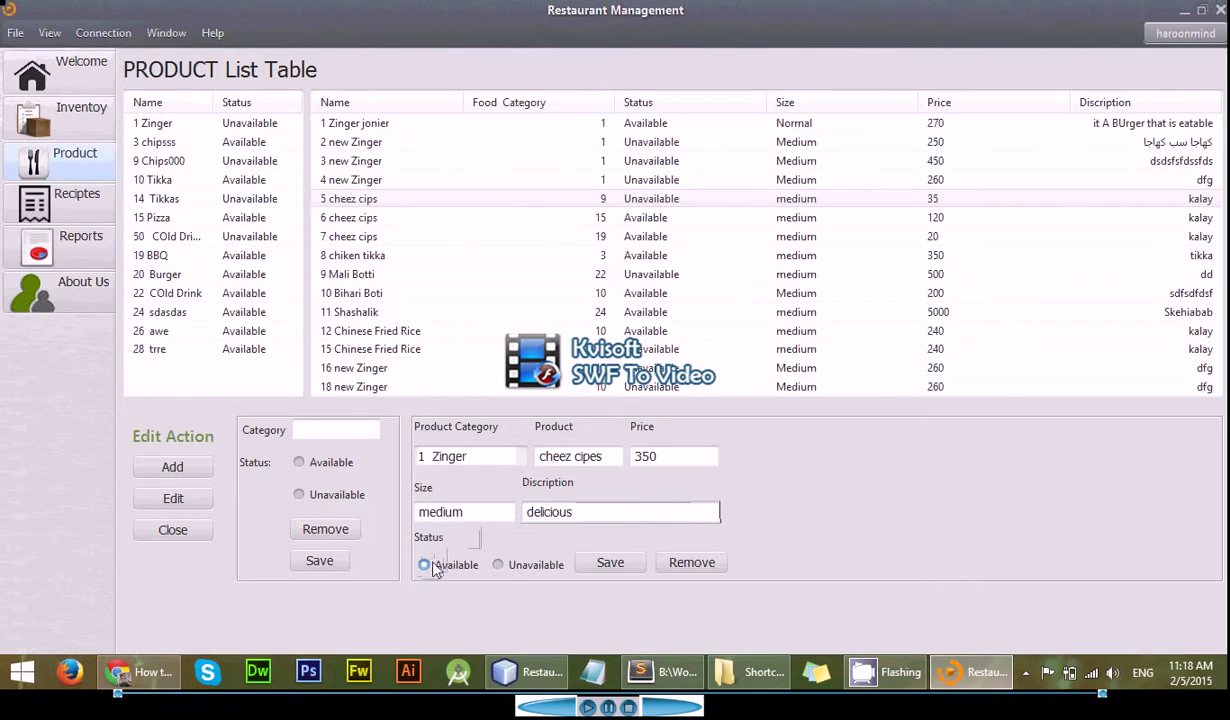
click(594, 566)
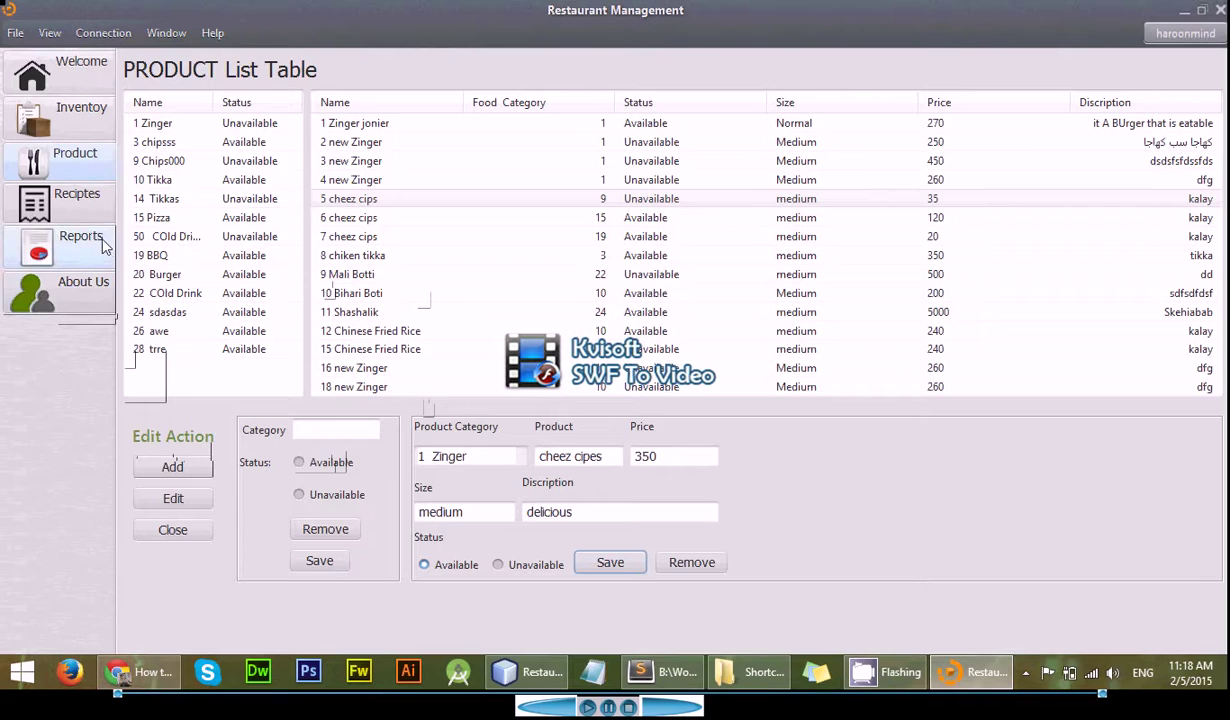
click(384, 262)
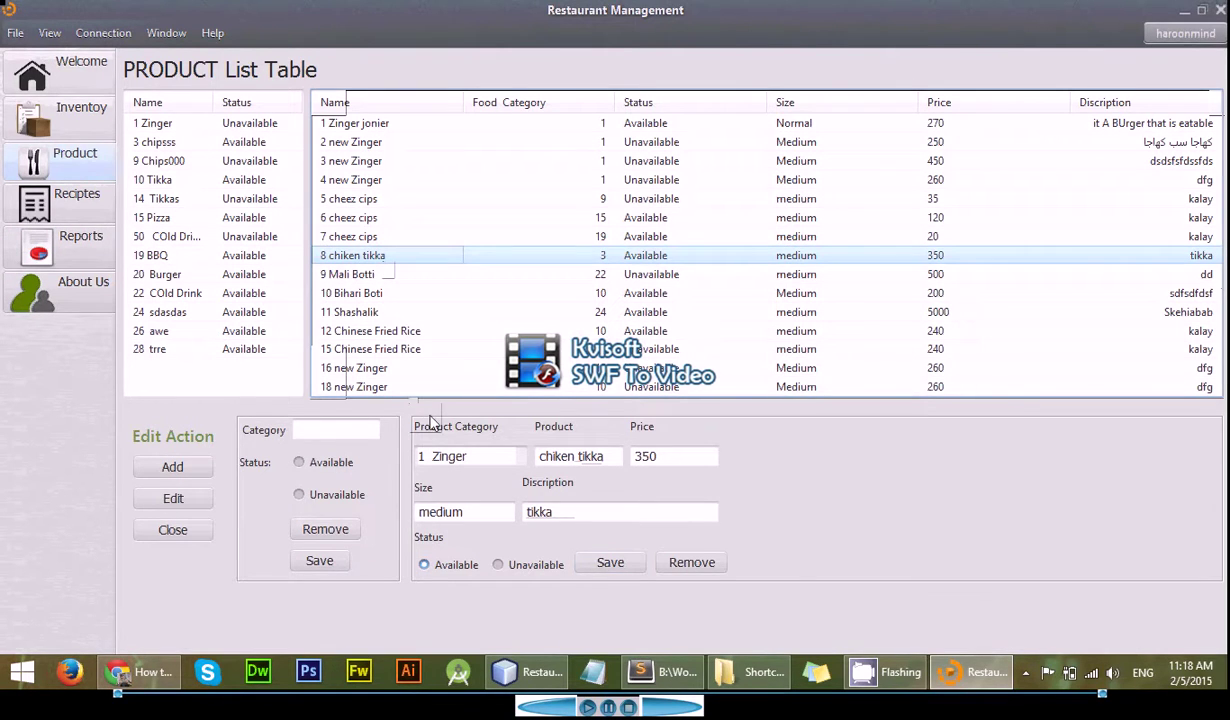
click(692, 563)
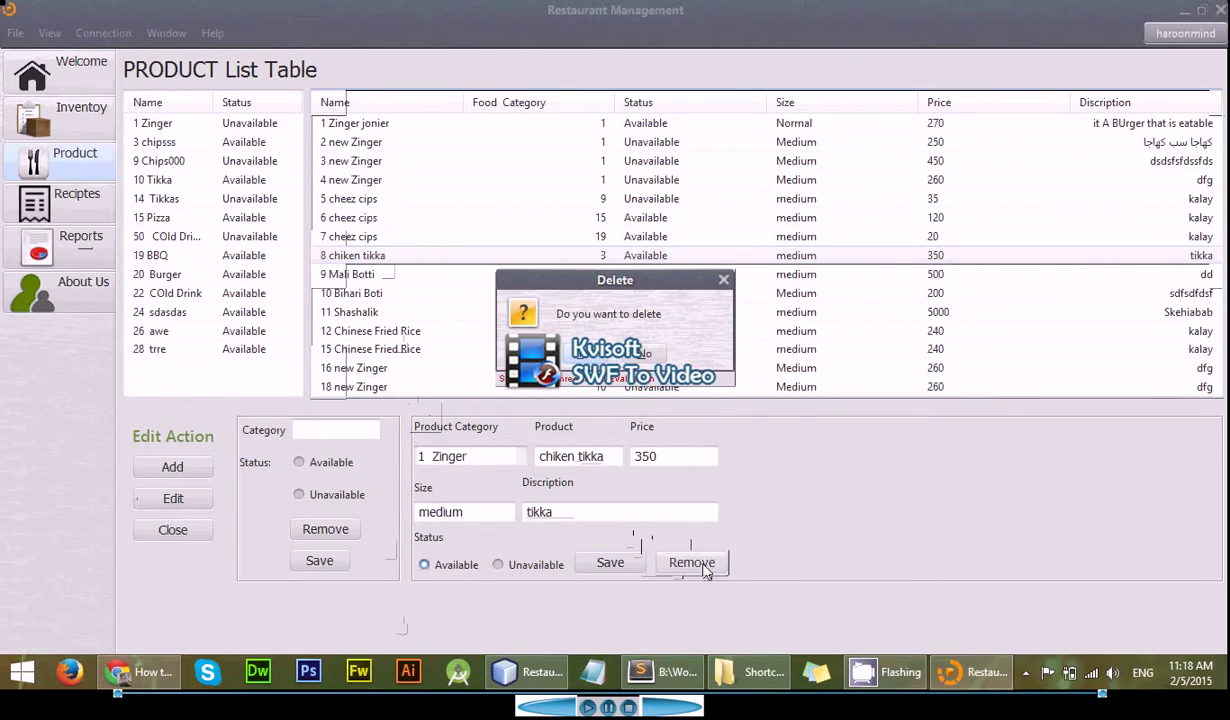
click(632, 362)
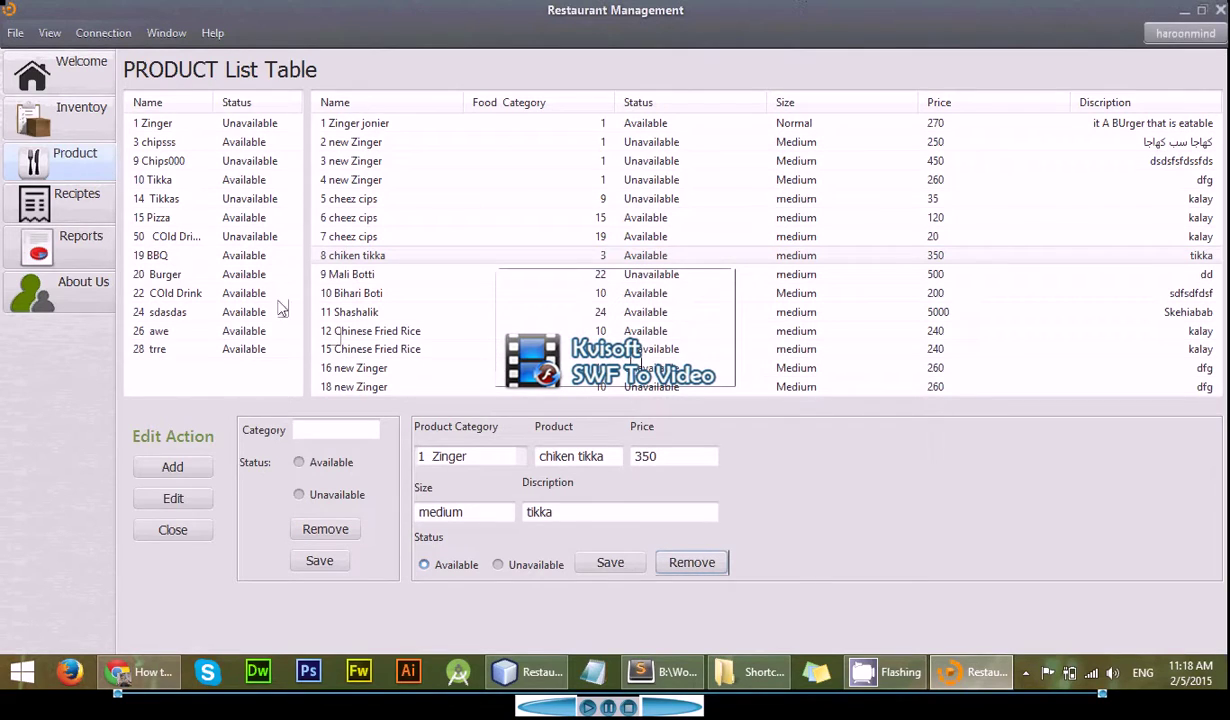
click(343, 205)
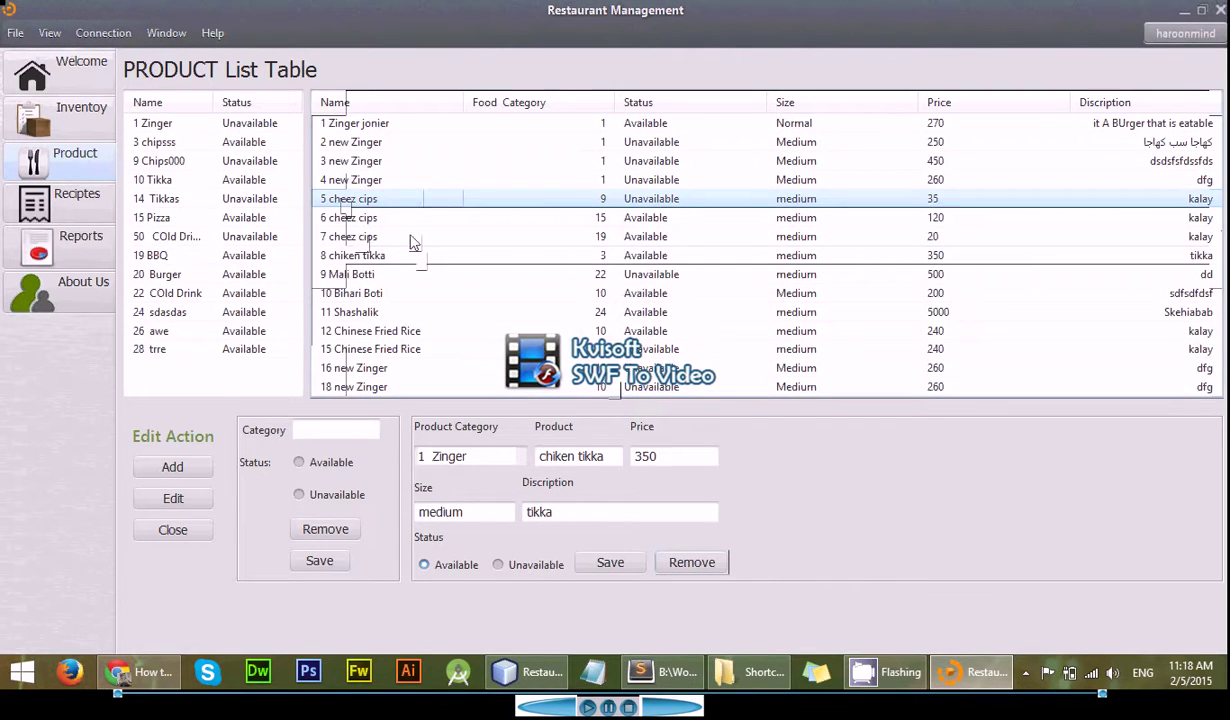
click(400, 237)
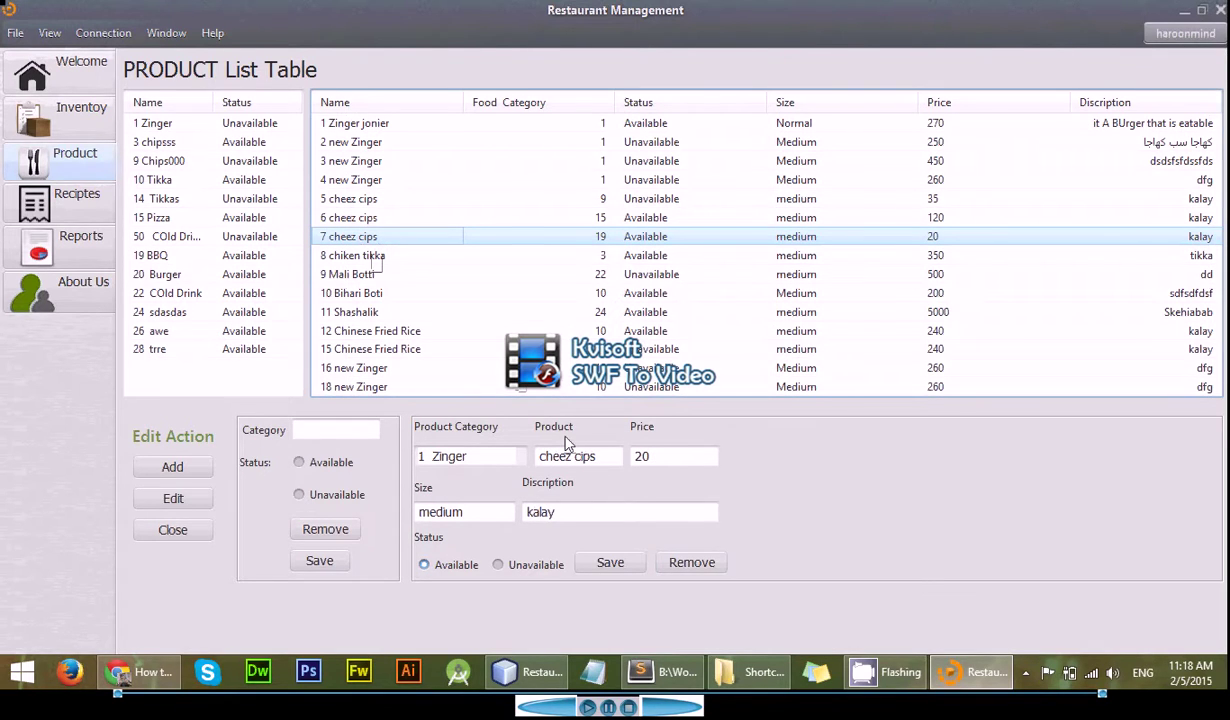
click(678, 564)
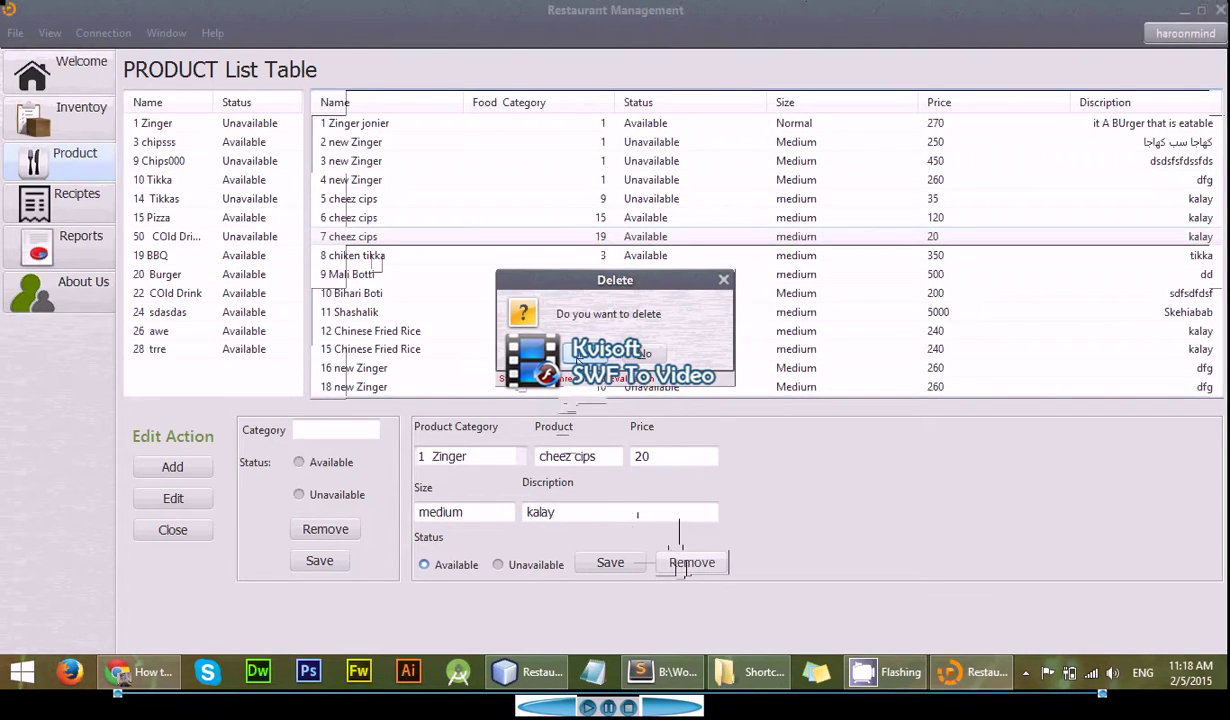
click(587, 358)
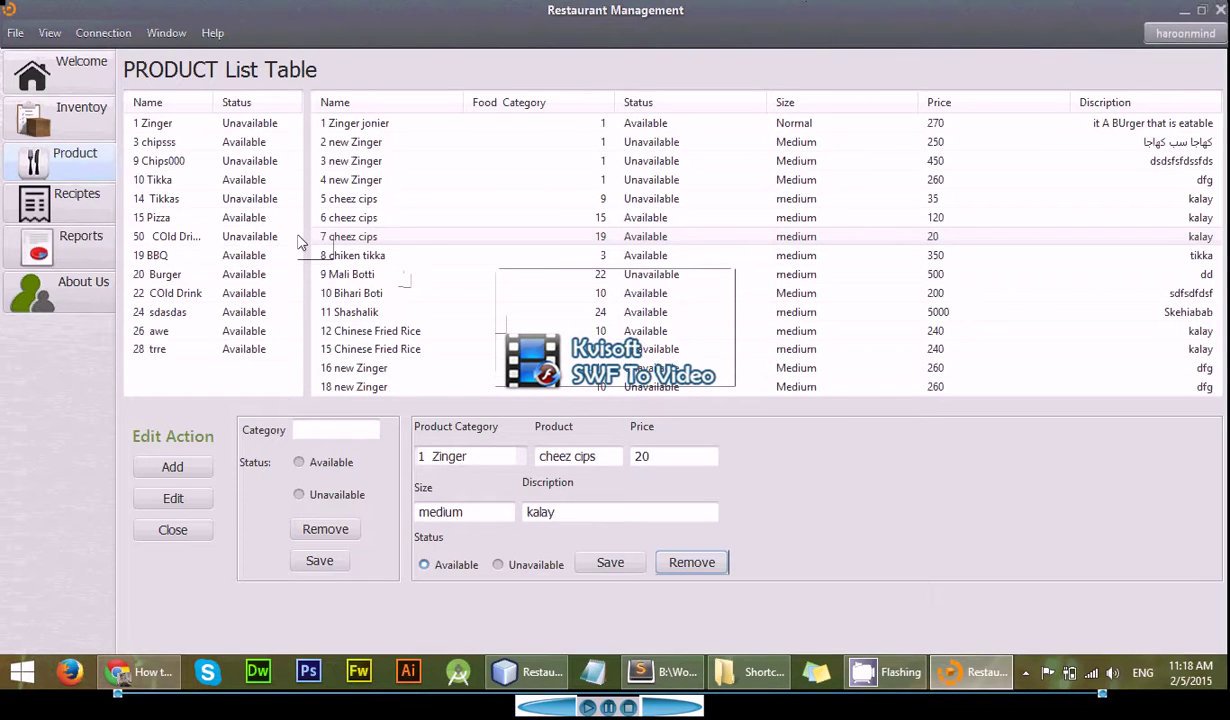
click(347, 219)
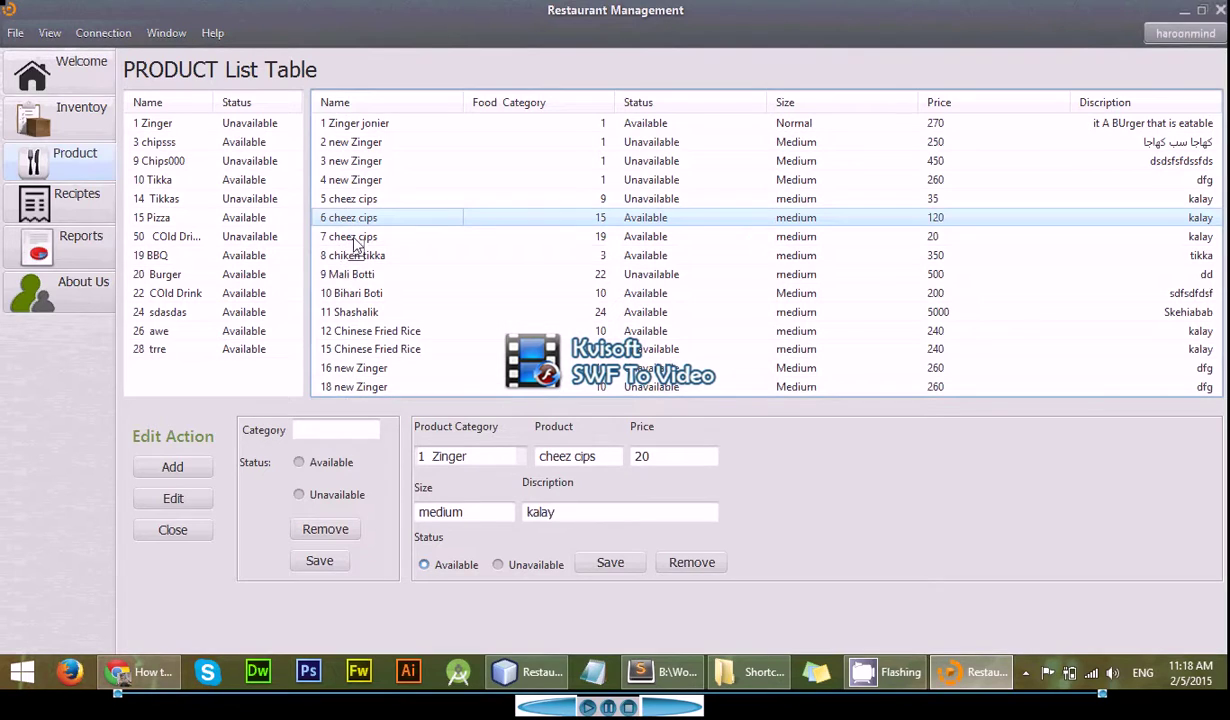
click(352, 257)
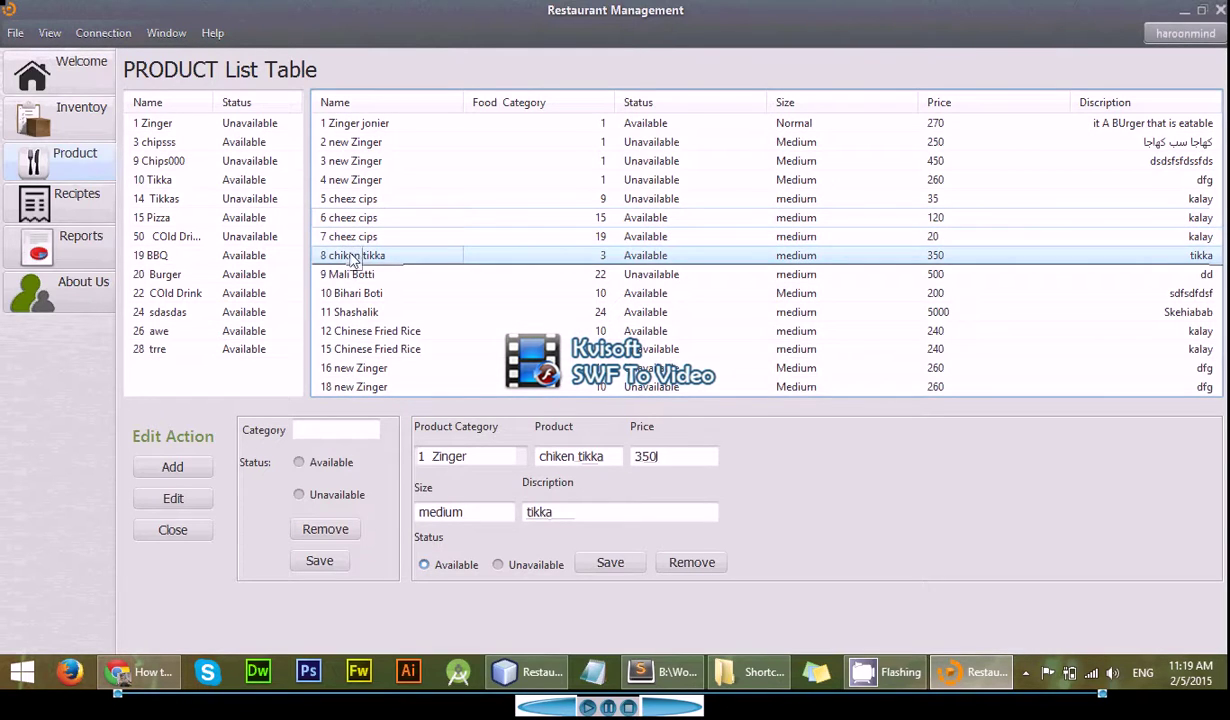
click(333, 274)
click(342, 292)
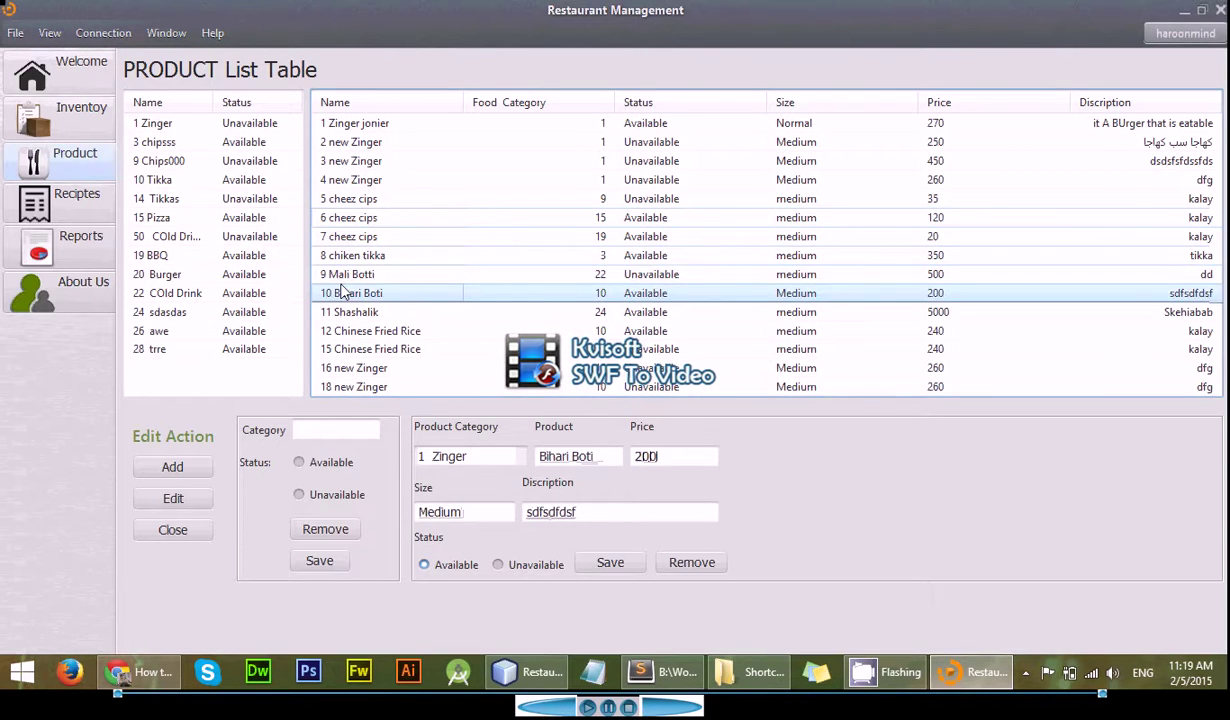
click(680, 566)
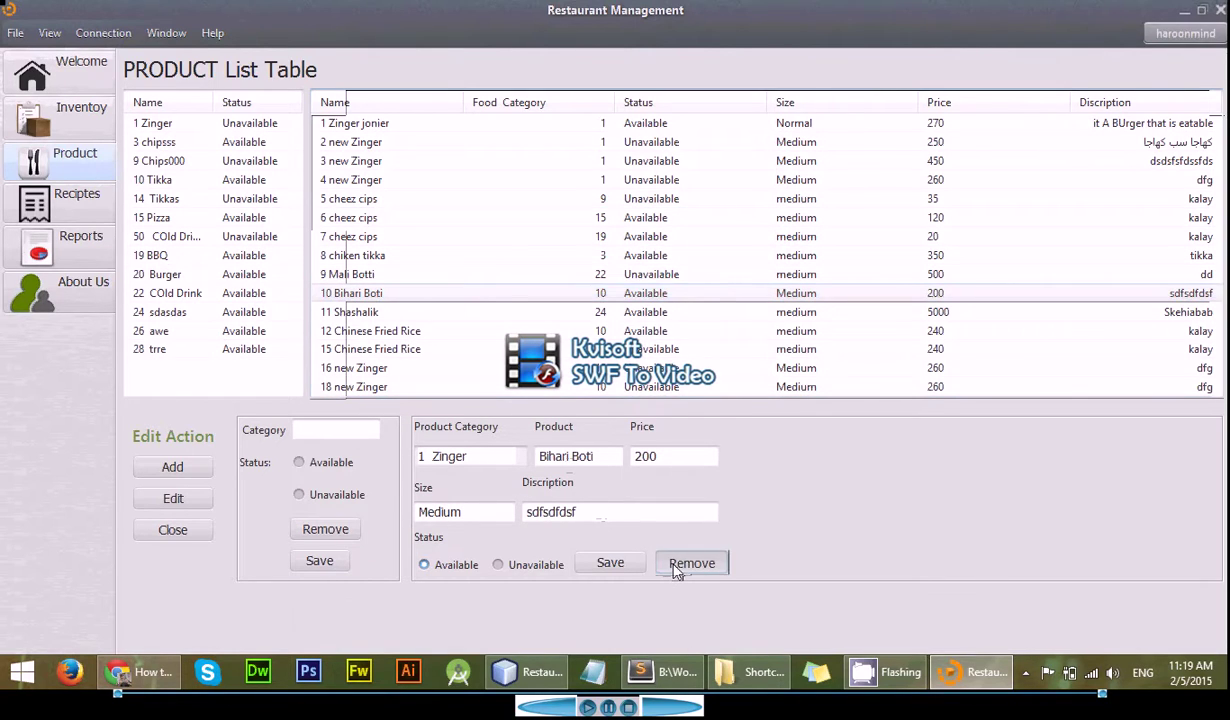
click(577, 356)
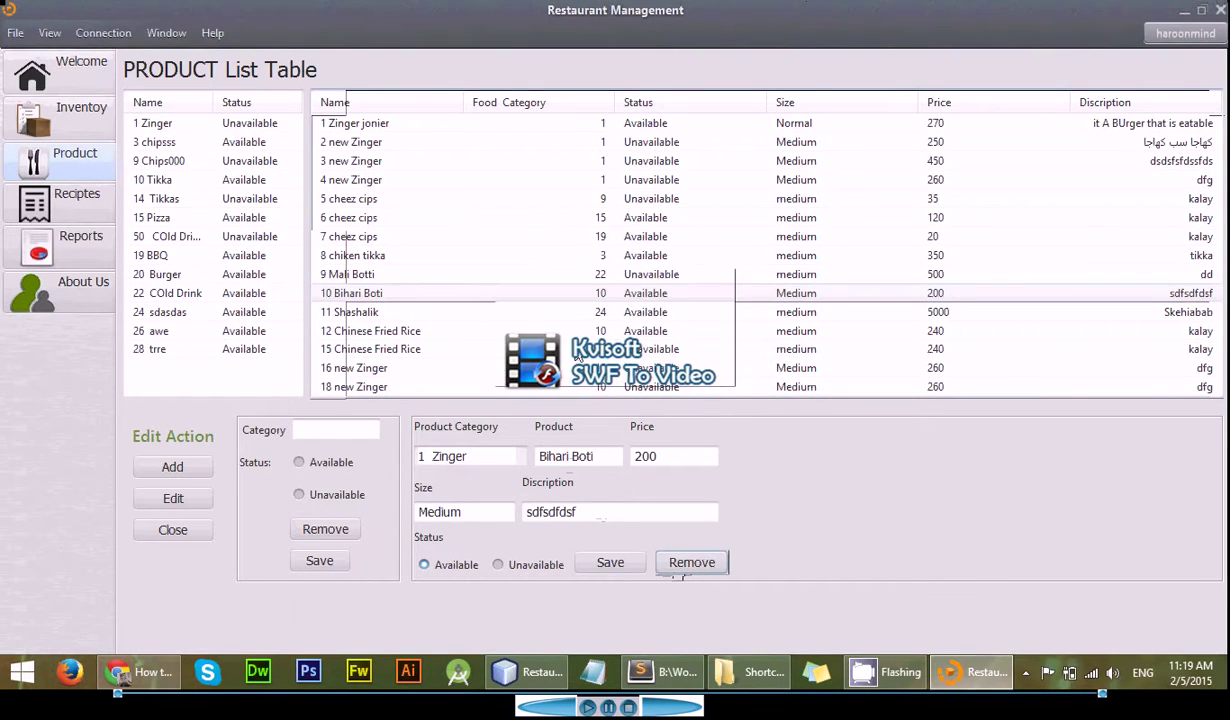
click(410, 256)
click(401, 201)
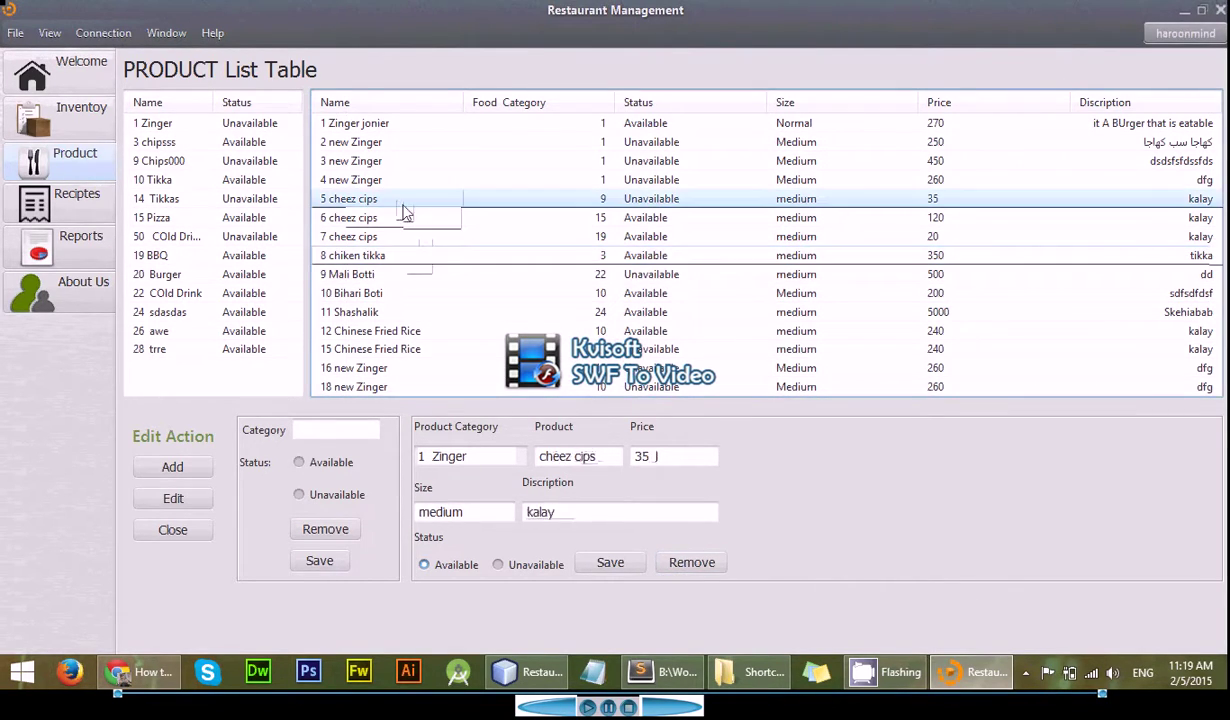
click(706, 562)
click(552, 346)
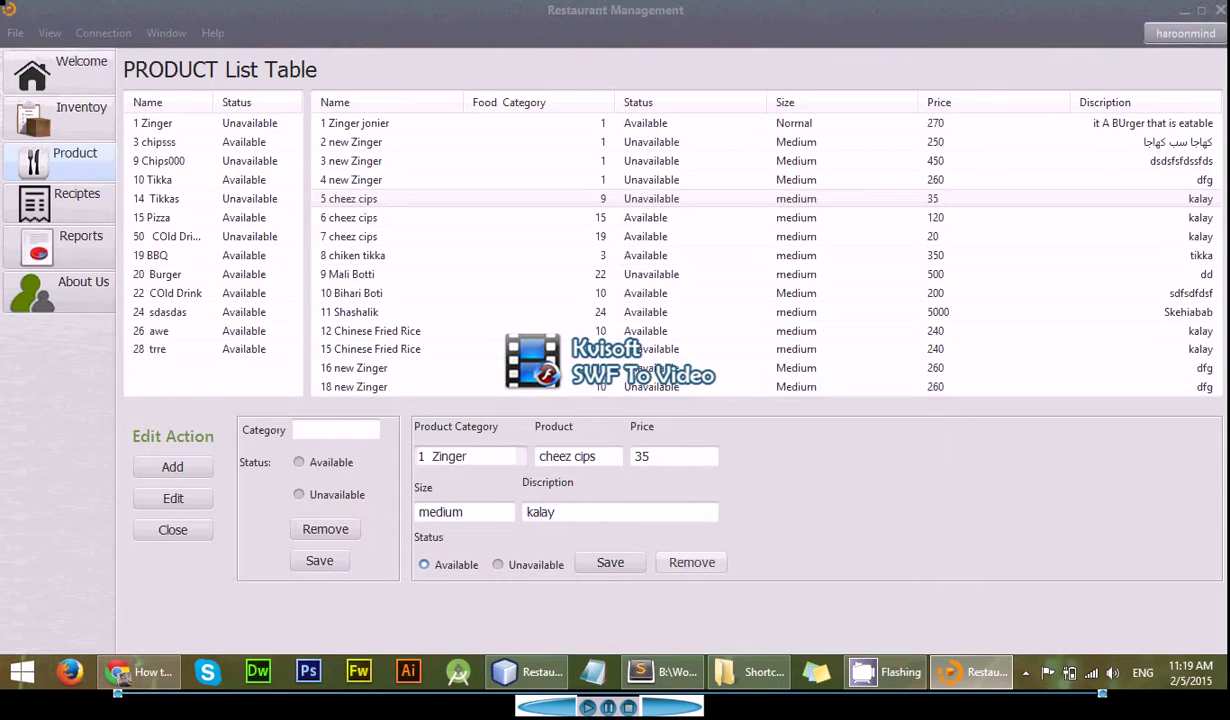
- Browse the category list and load 9 Chips000 into the edit form
click(172, 237)
click(242, 256)
click(210, 199)
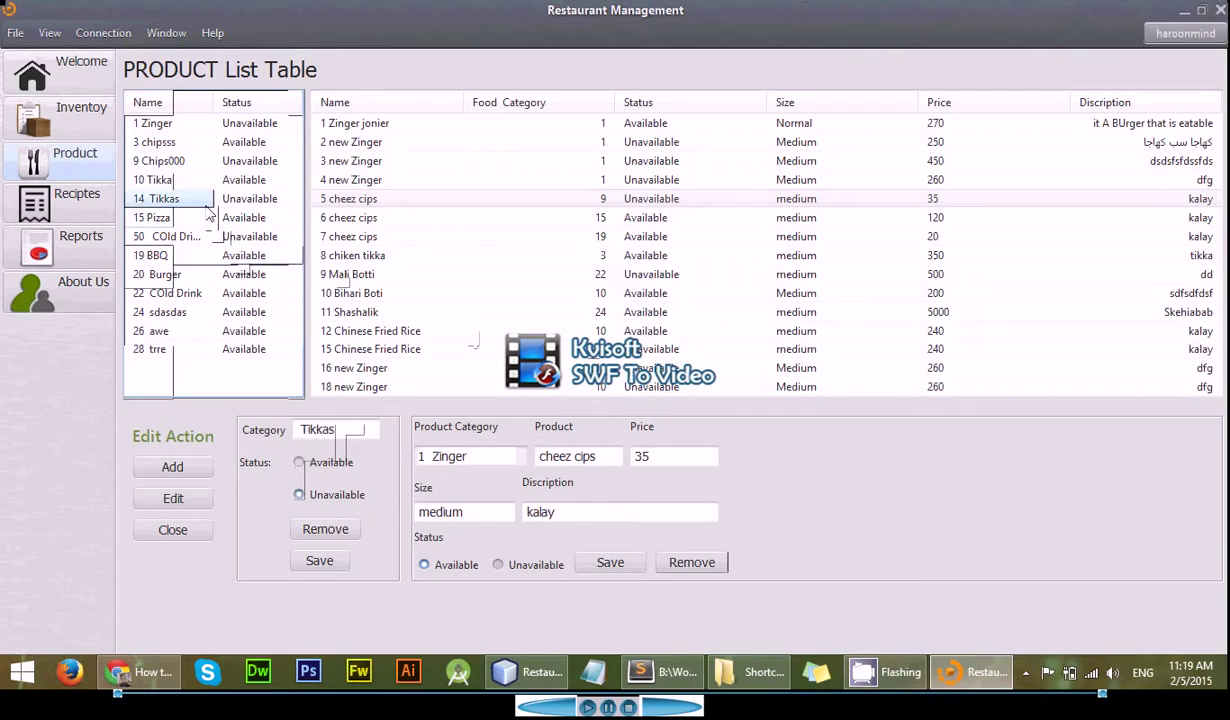
click(244, 168)
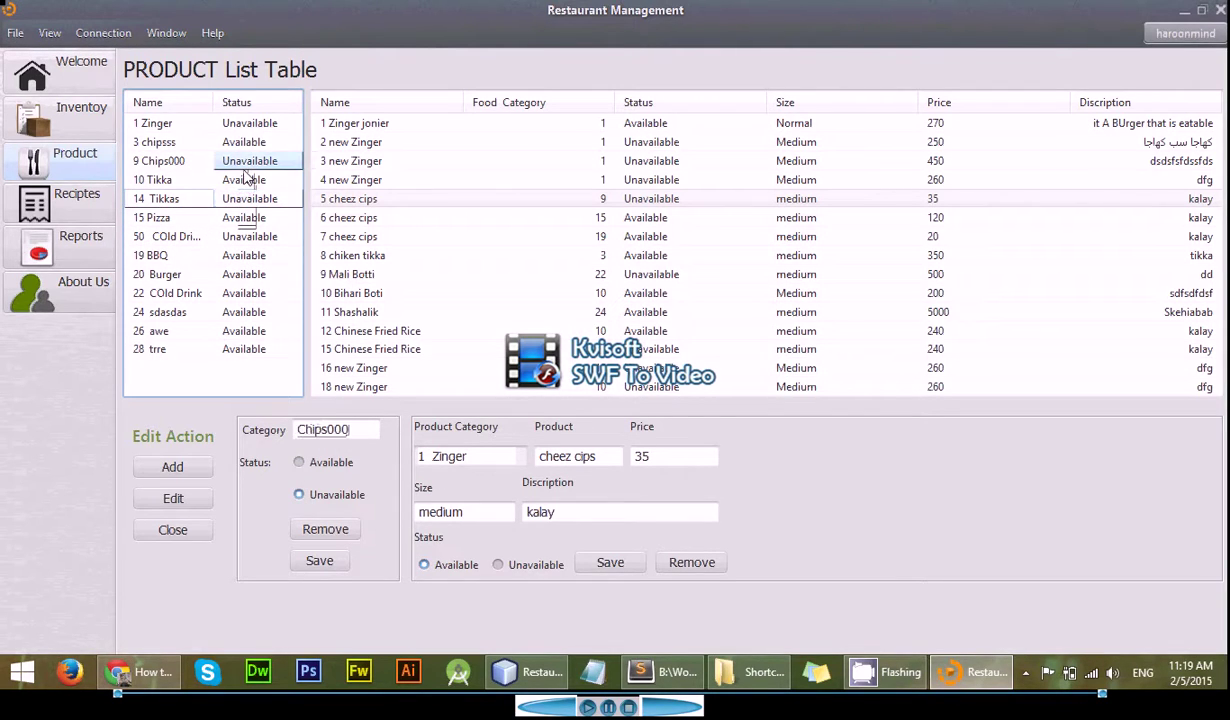
click(127, 179)
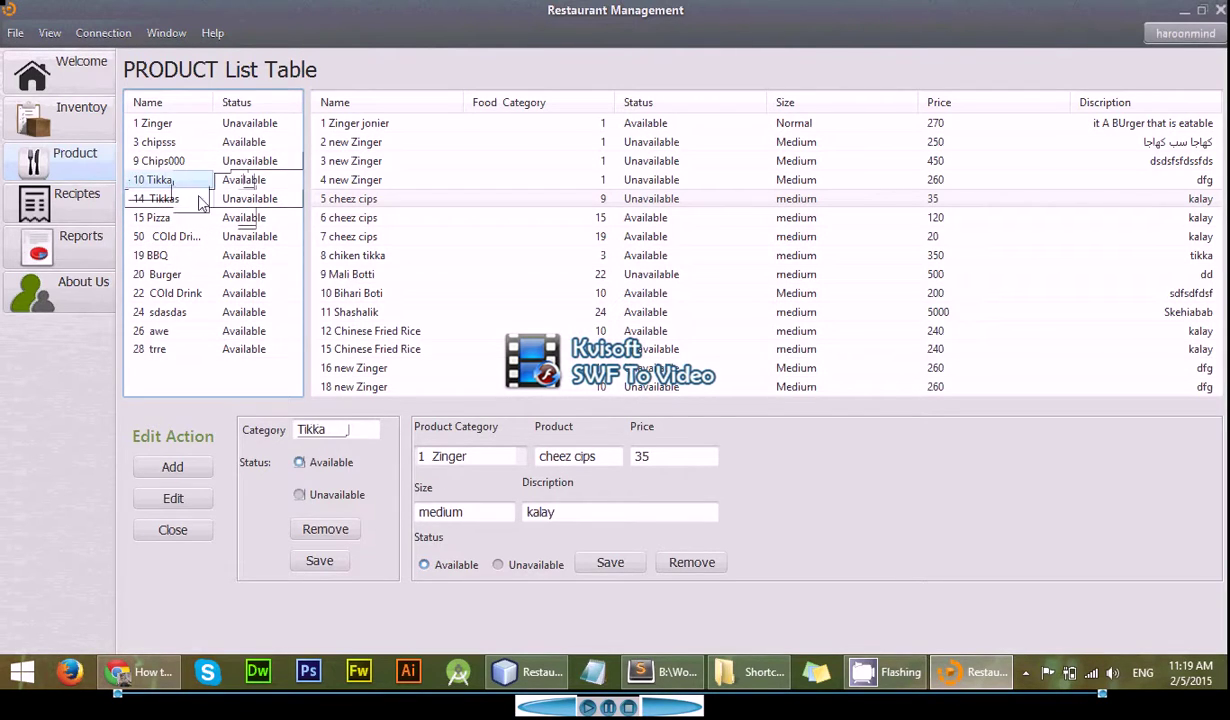
click(175, 161)
- Trim the category name to Chips, save it, and open the Receipt Generator
drag(360, 428, 322, 429)
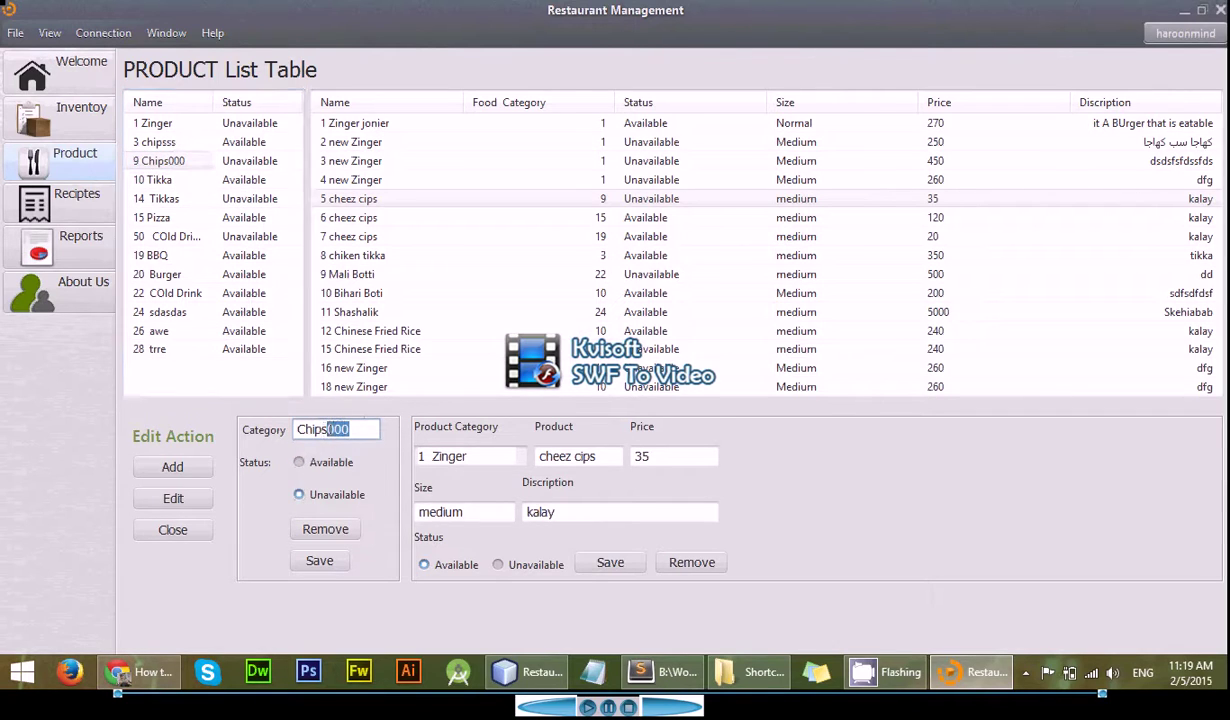
key(BackSpace)
click(318, 562)
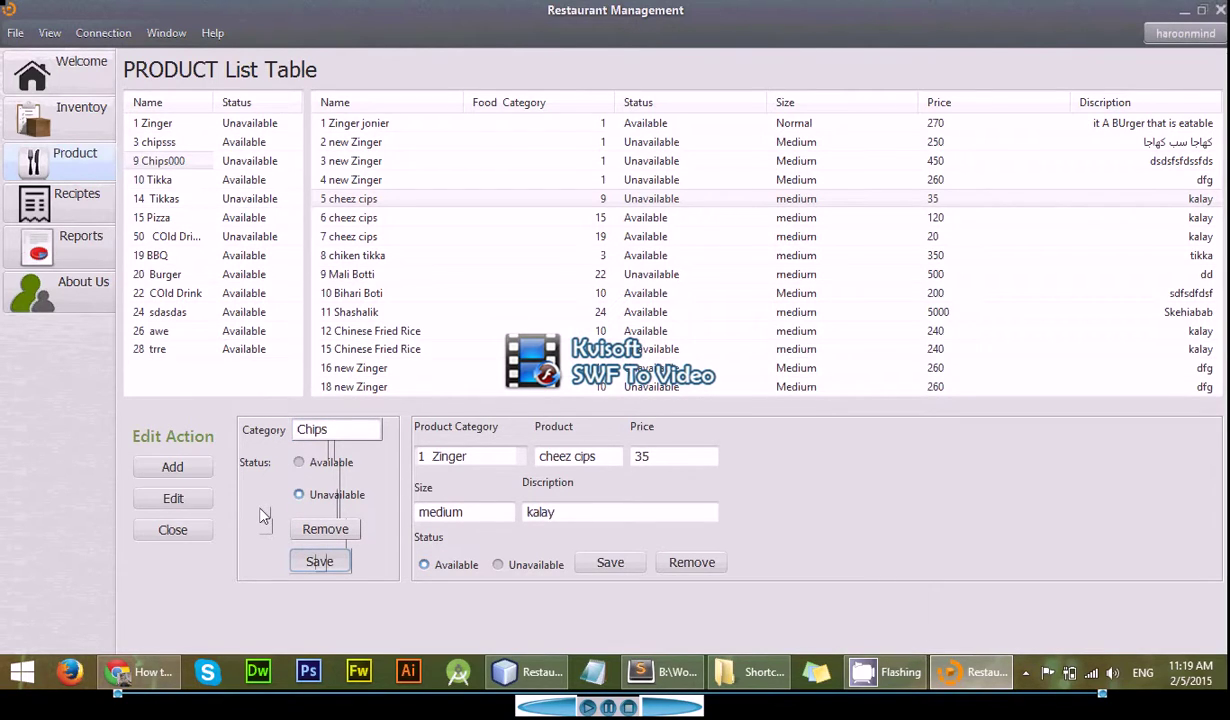
click(90, 201)
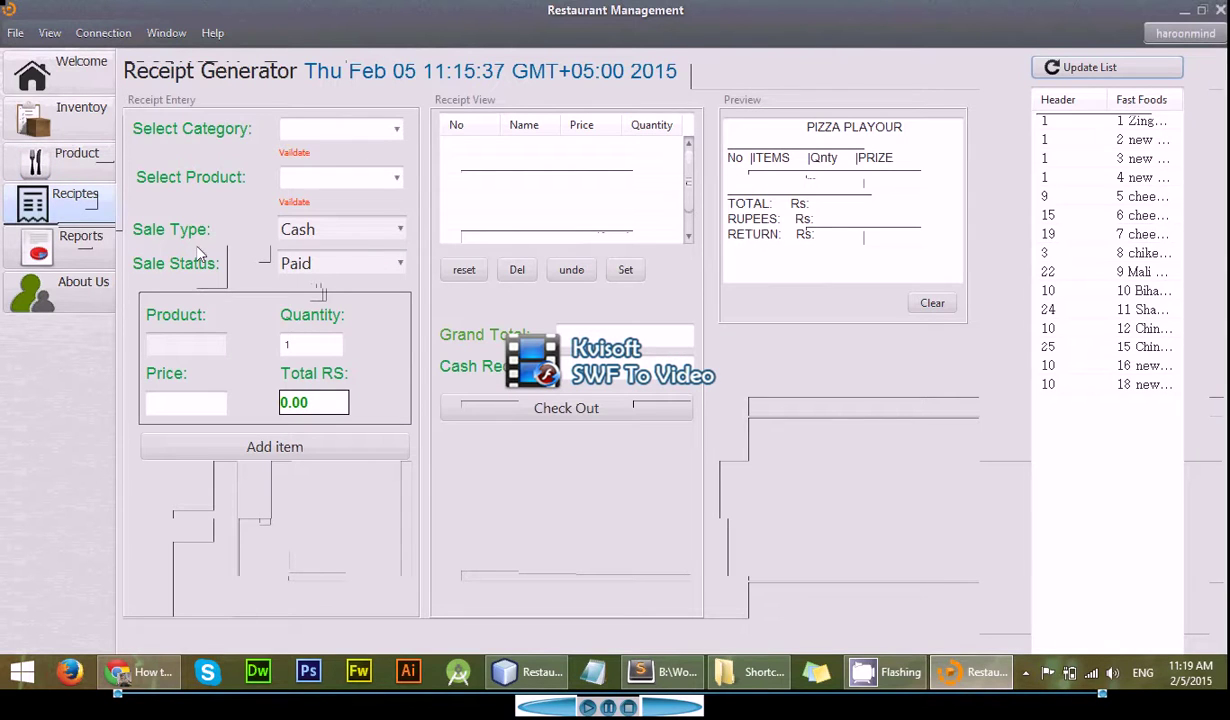
click(348, 130)
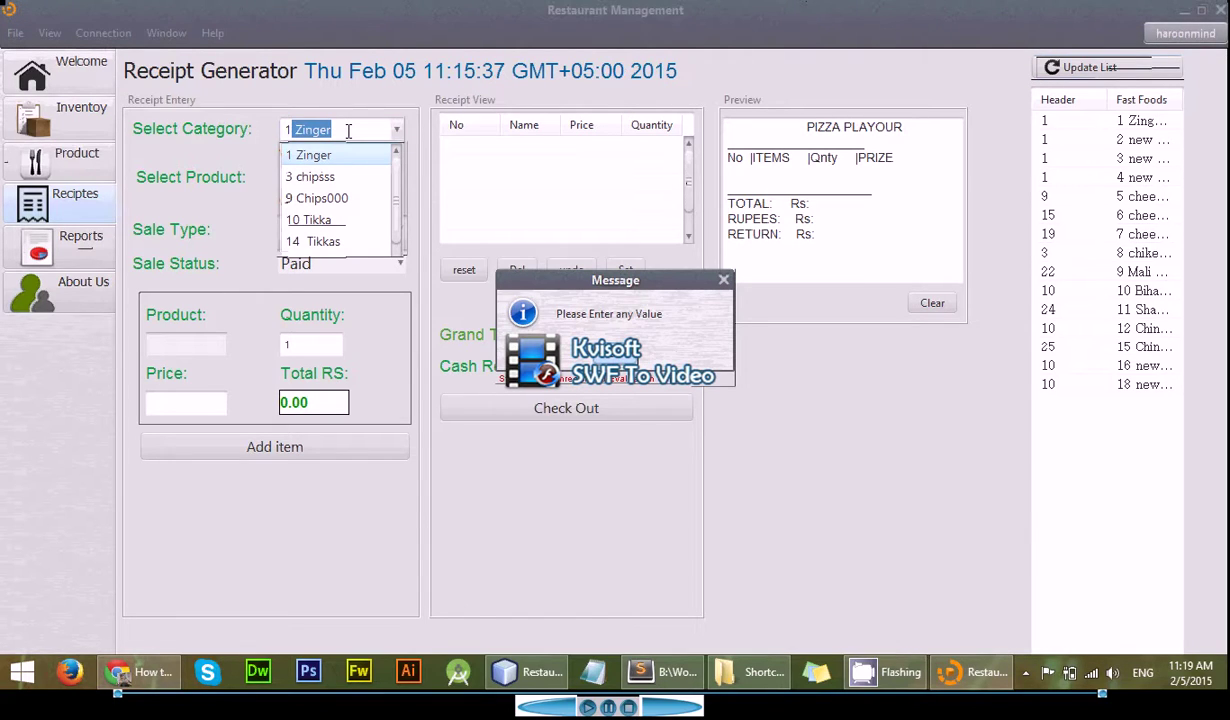
click(348, 130)
text(2)
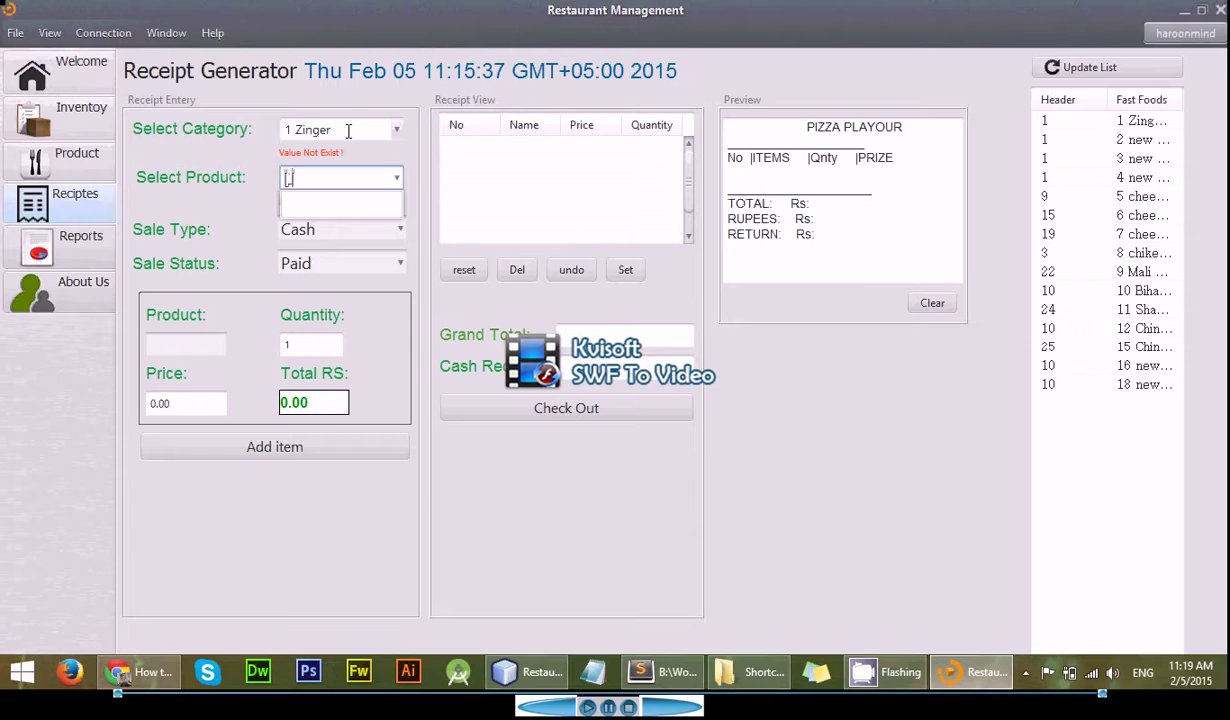
double_click(348, 130)
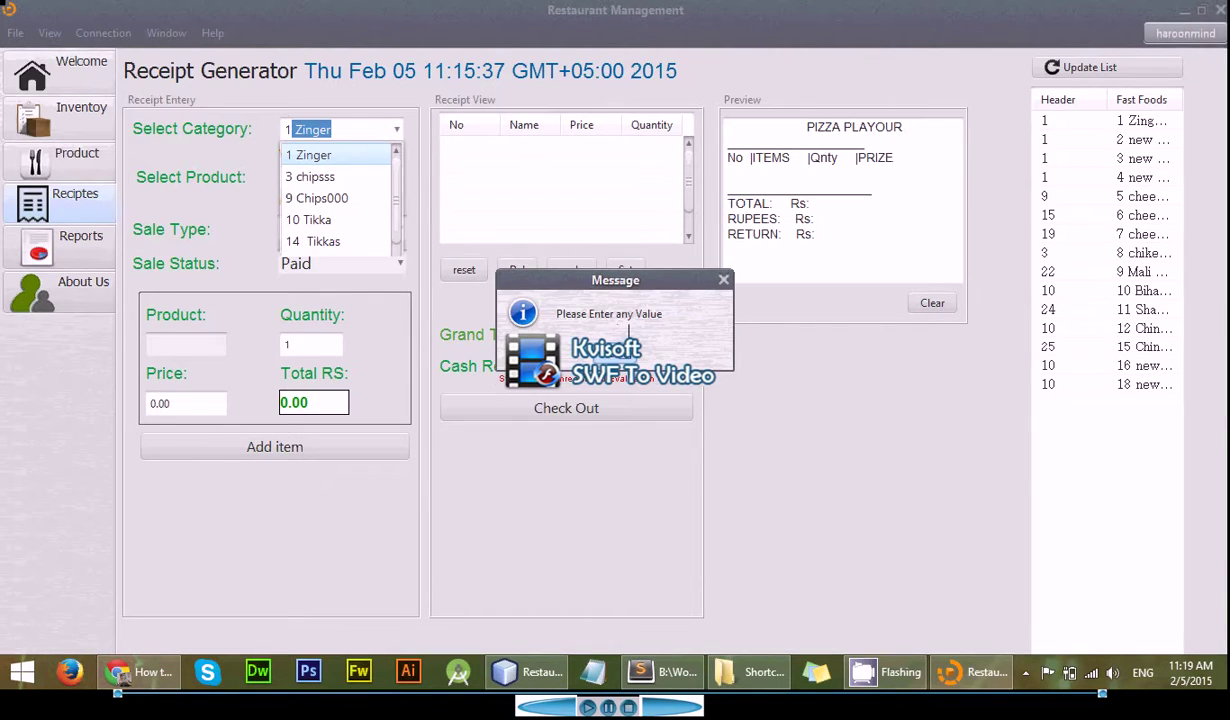
click(627, 361)
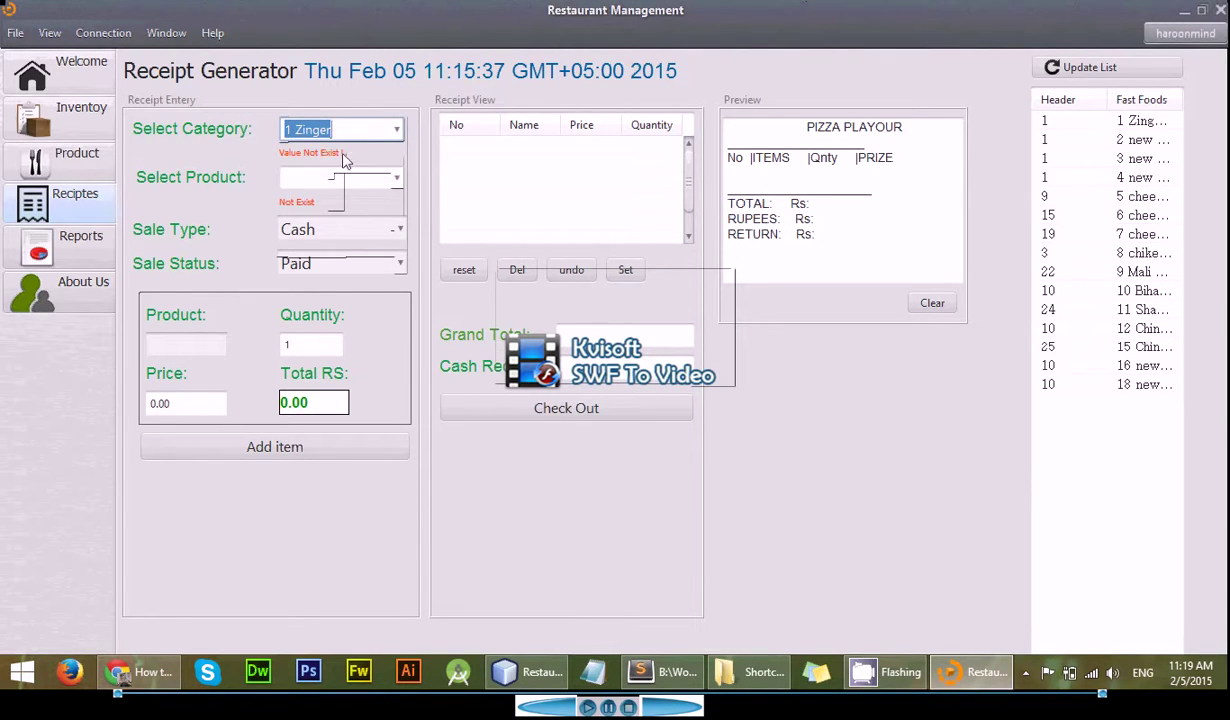
click(362, 130)
key(BackSpace)
key(BackSpace)
key(BackSpace)
key(BackSpace)
key(BackSpace)
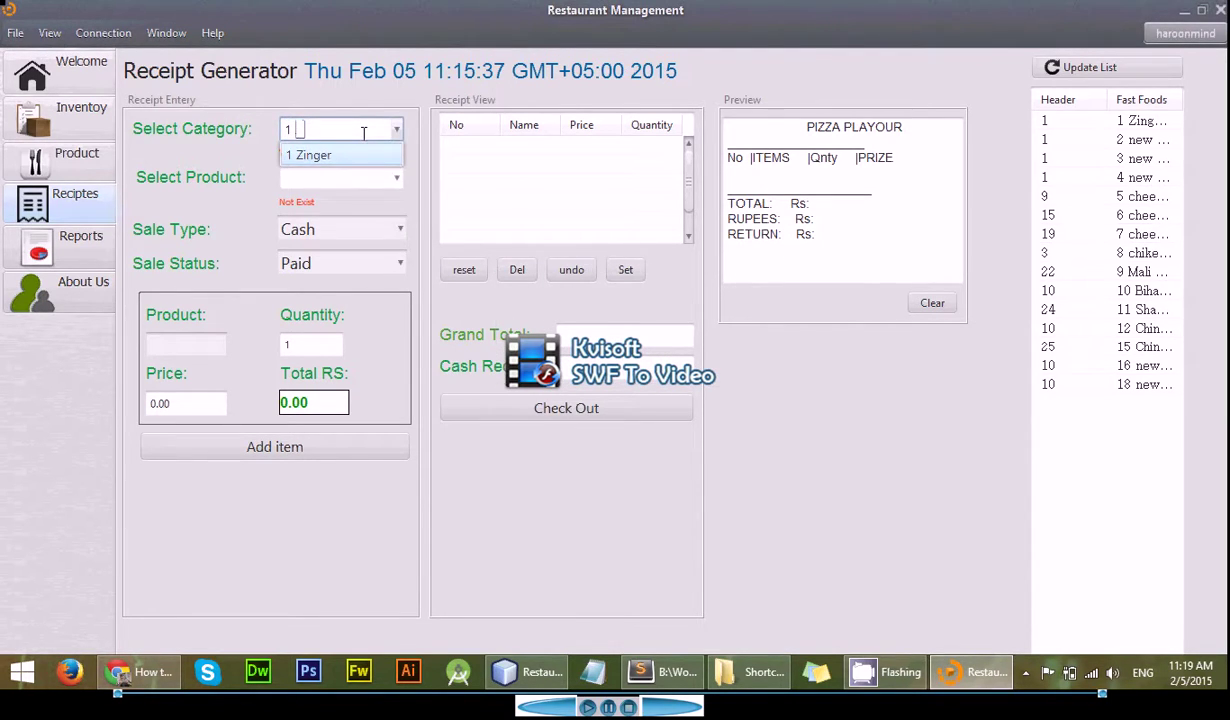
key(BackSpace)
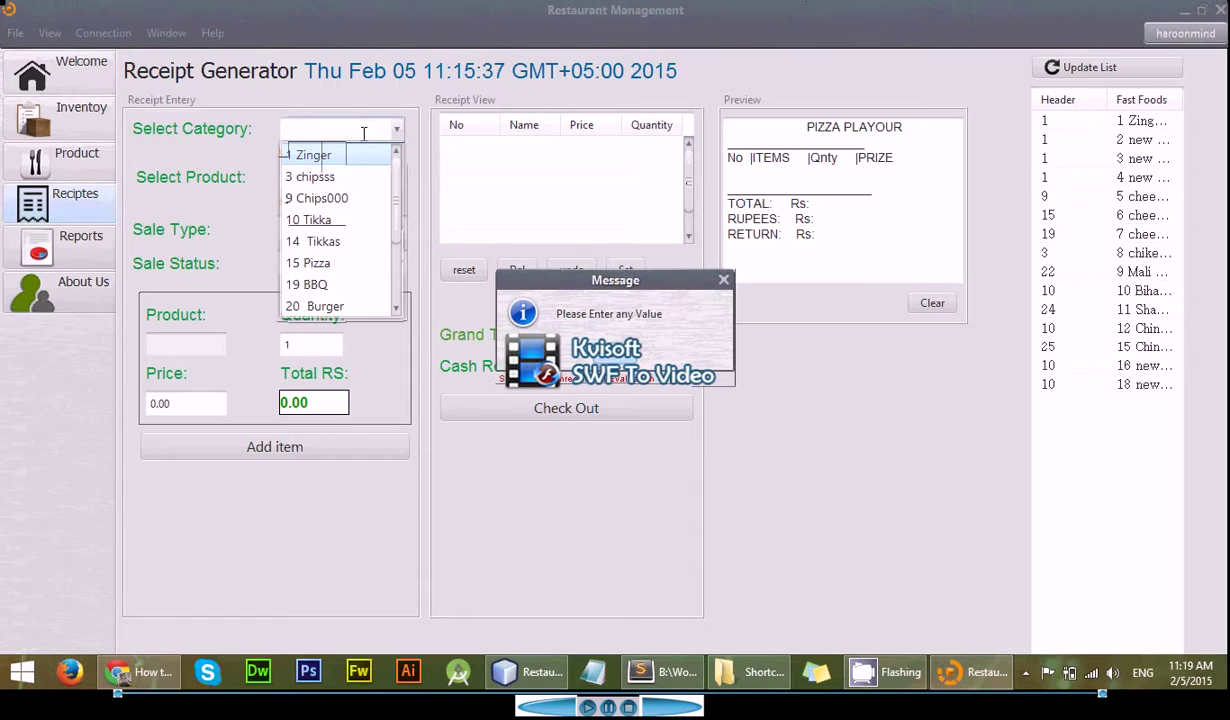
click(610, 352)
text(1 Zinger)
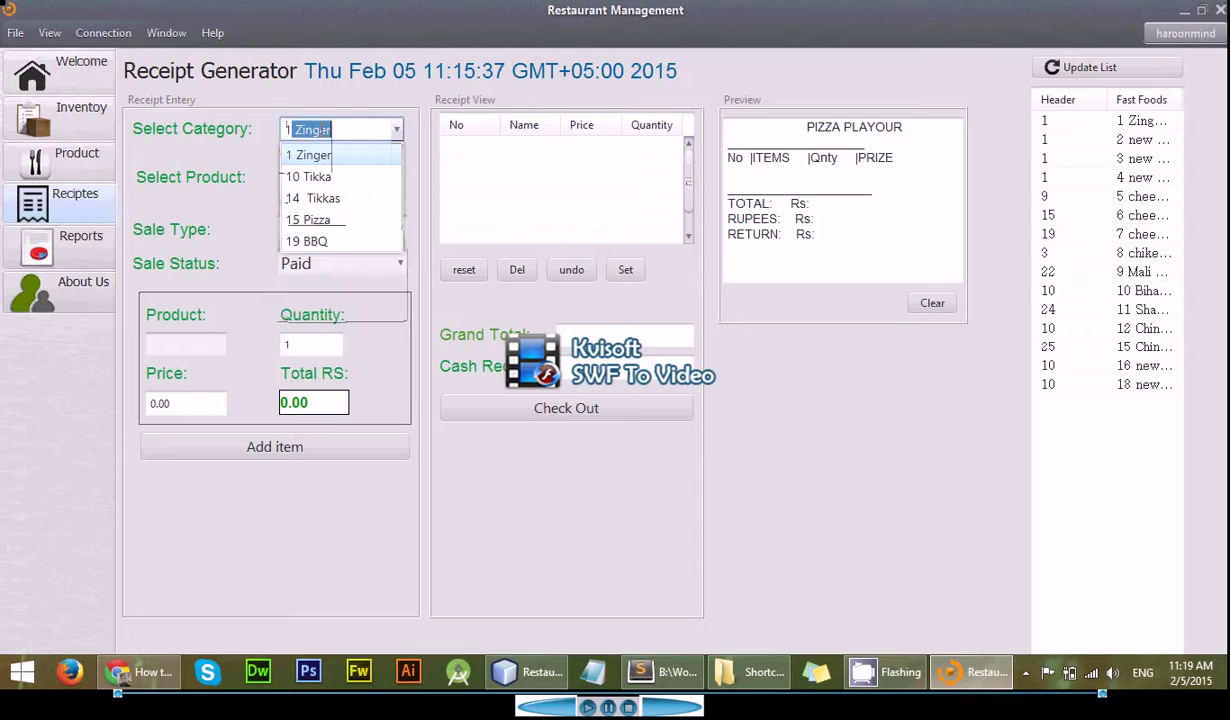
key(Down)
key(Down)
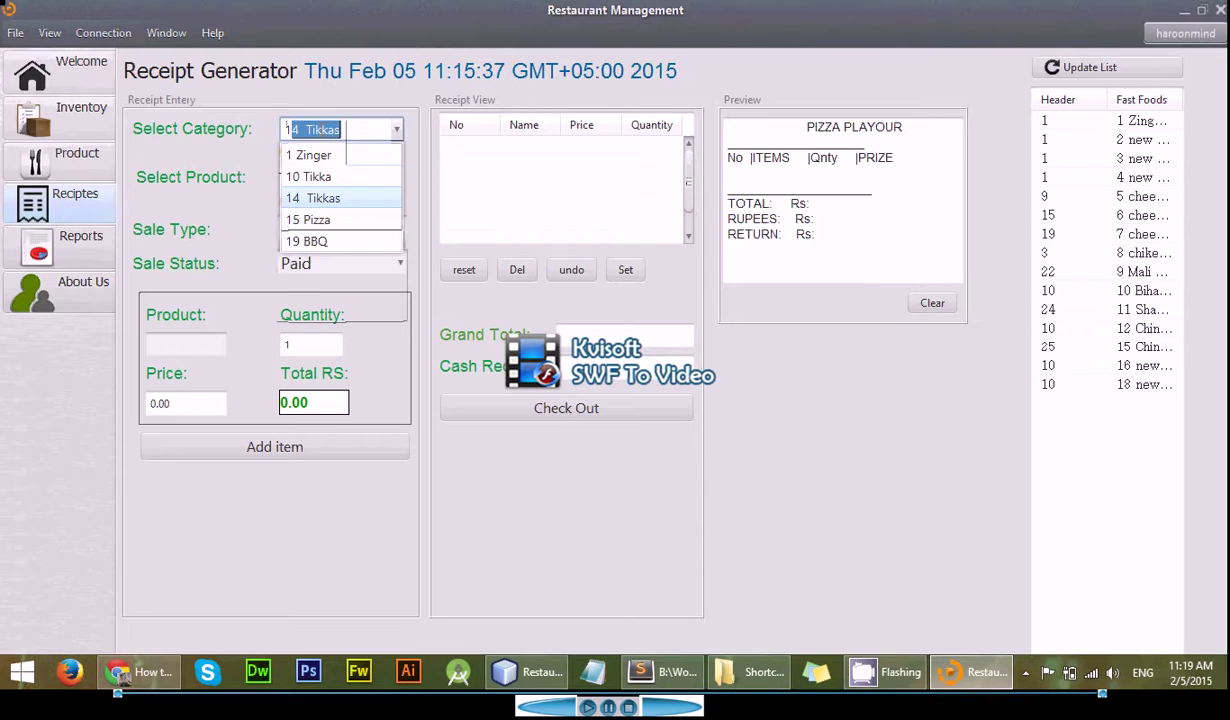
key(Up)
key(Up)
click(322, 130)
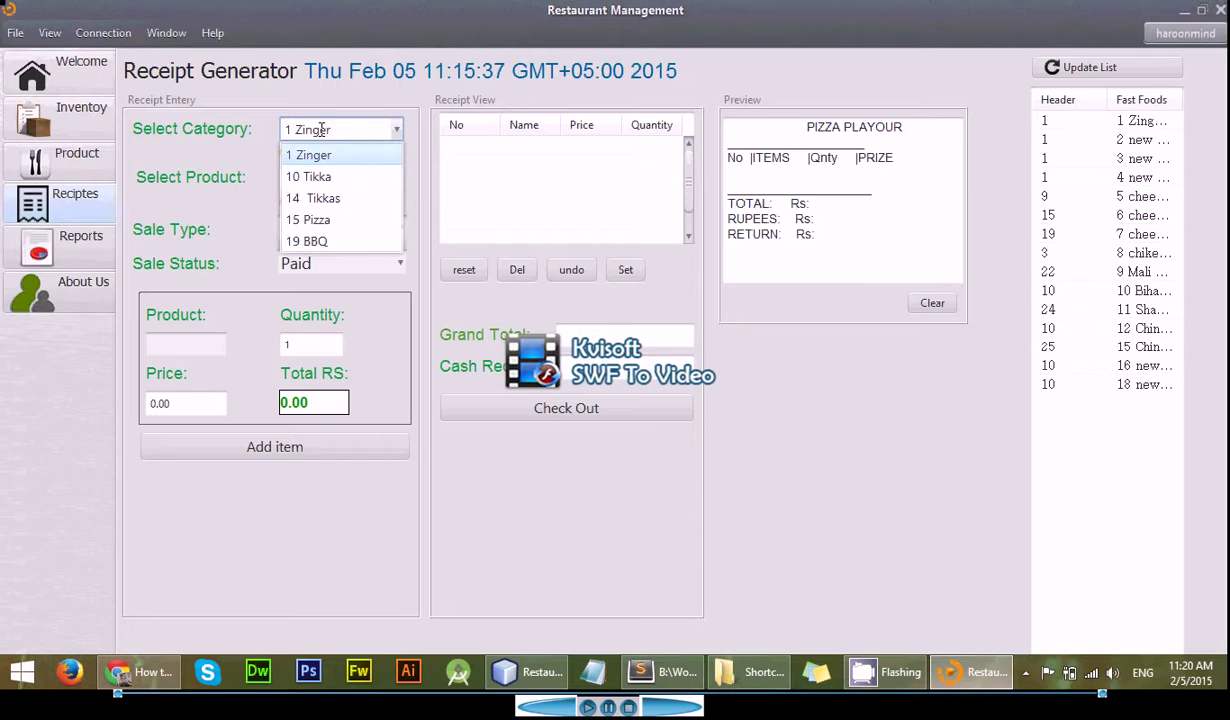
key(Return)
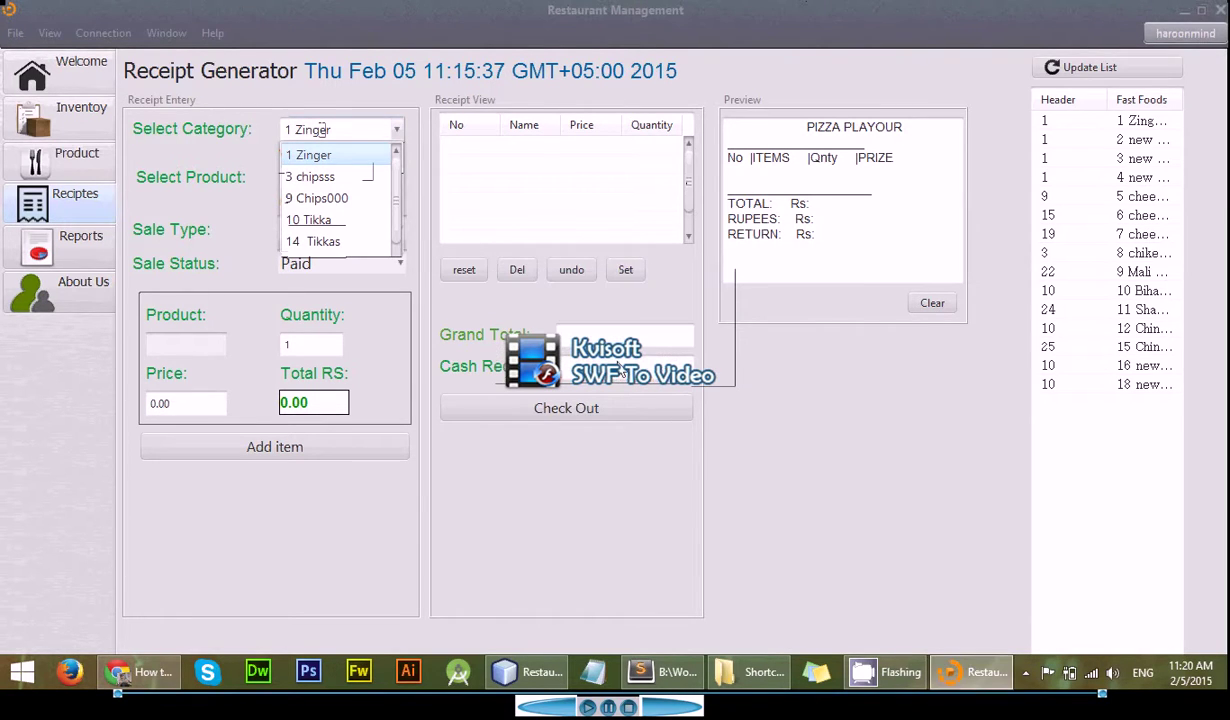
key(Return)
click(370, 184)
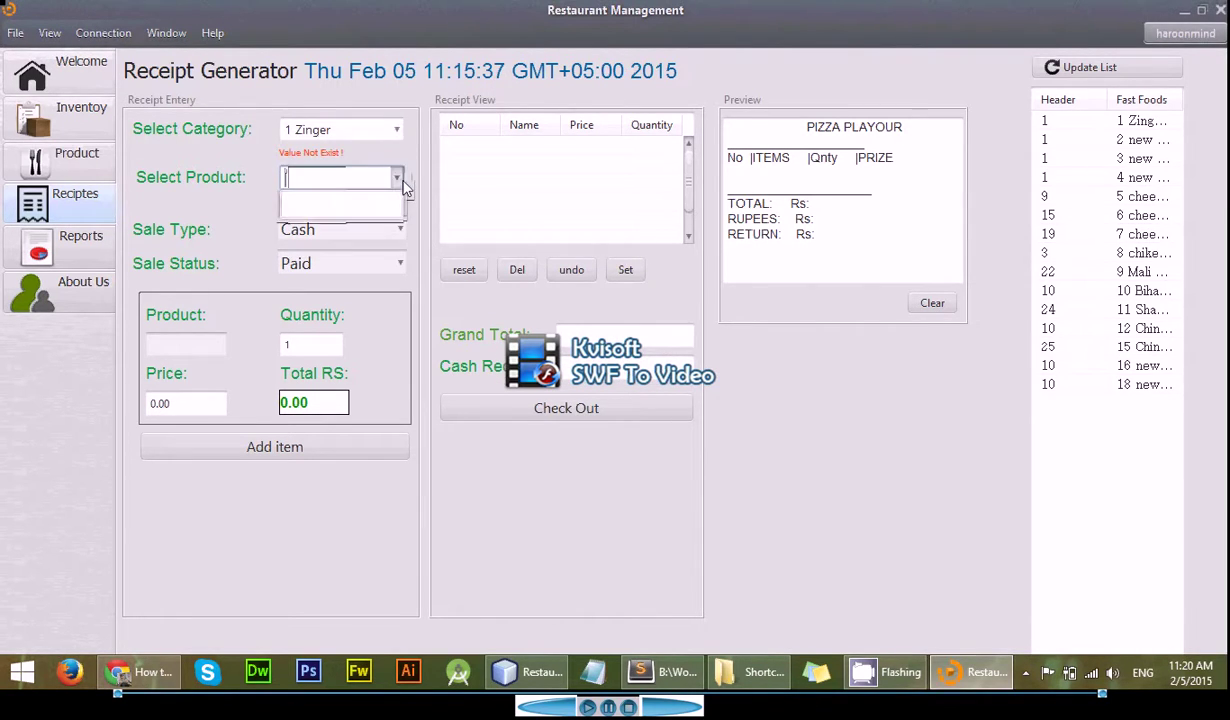
double_click(375, 130)
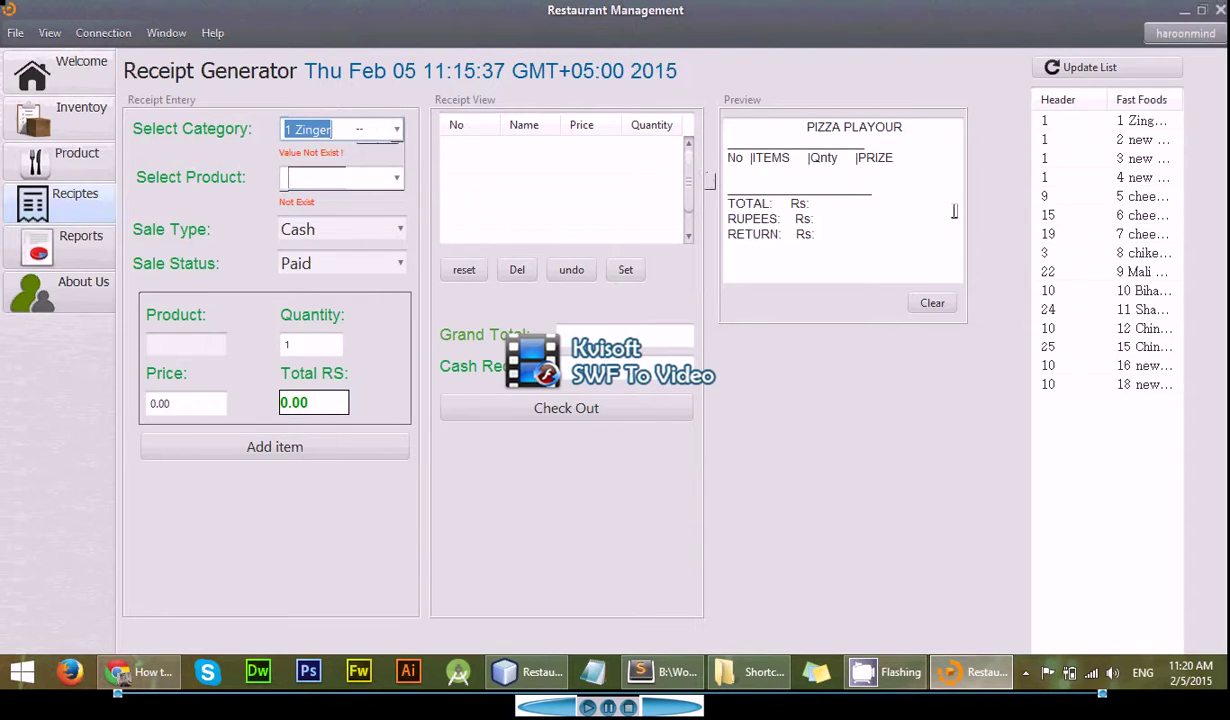
click(1110, 157)
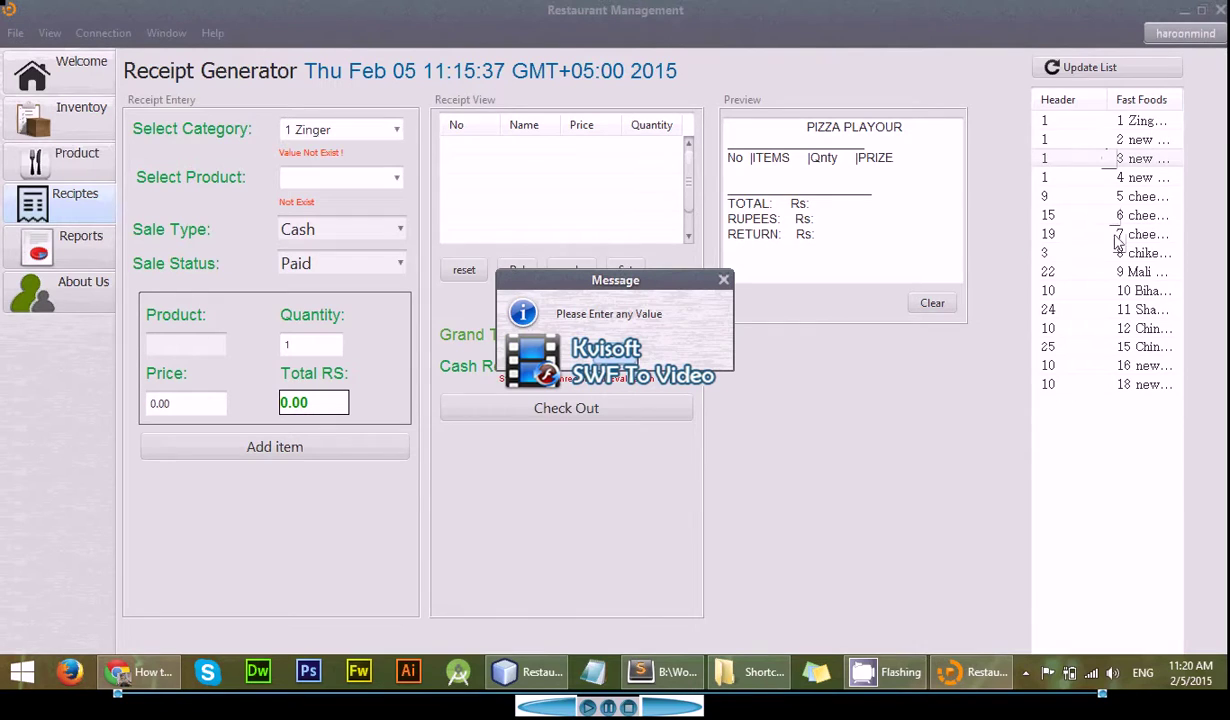
key(Return)
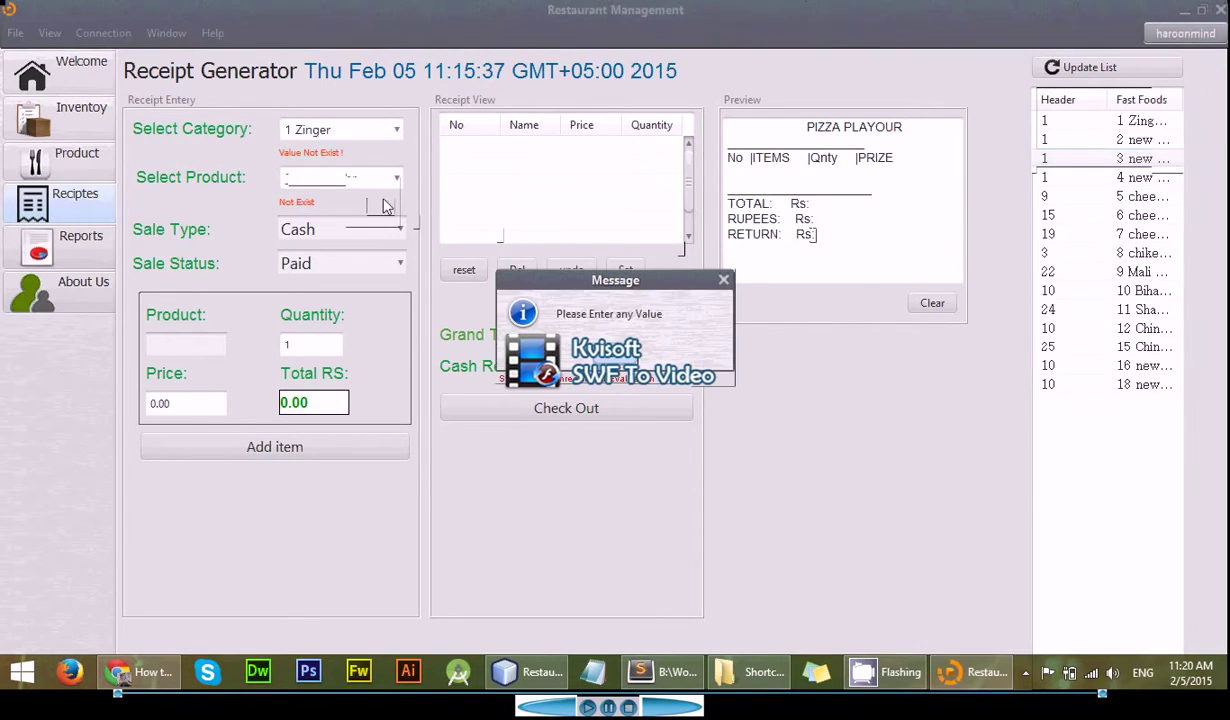
click(633, 355)
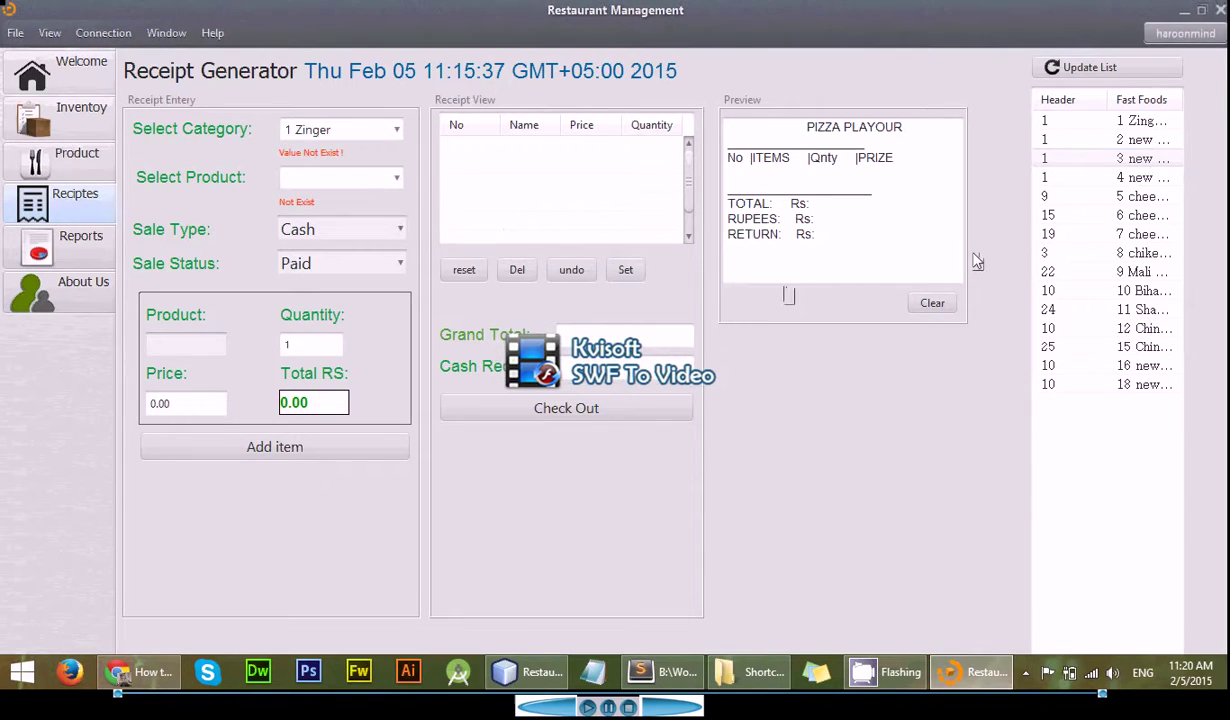
click(1103, 122)
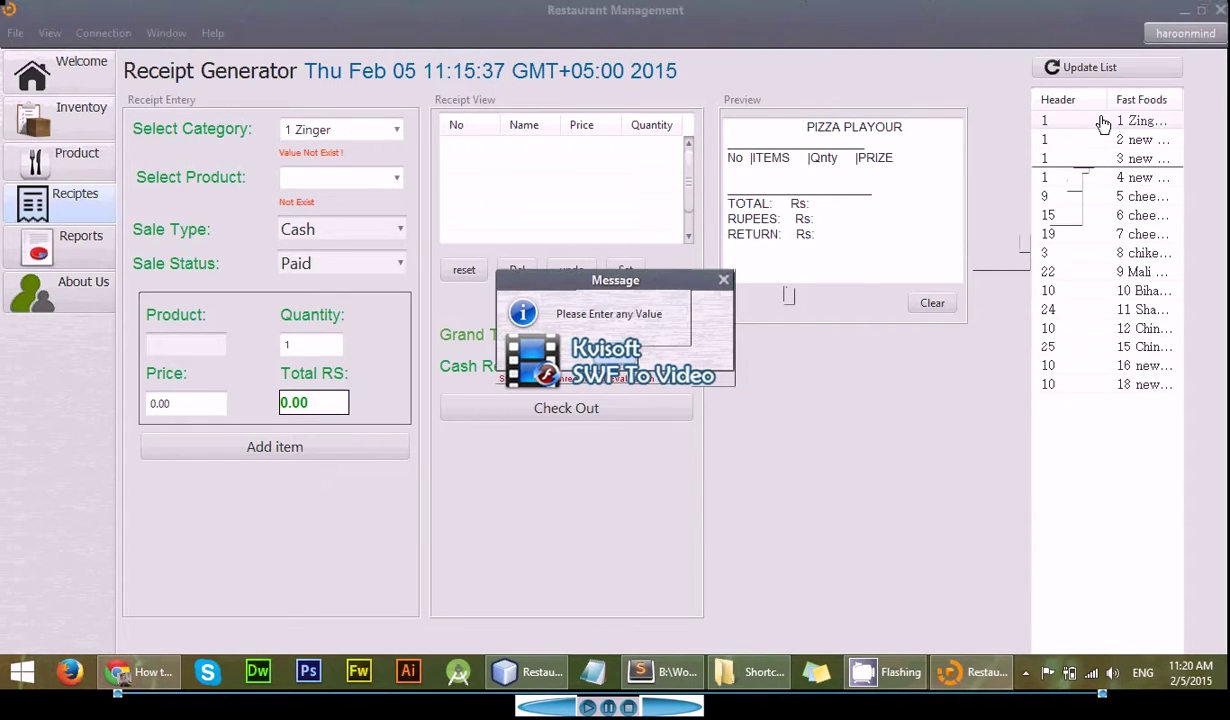
click(614, 359)
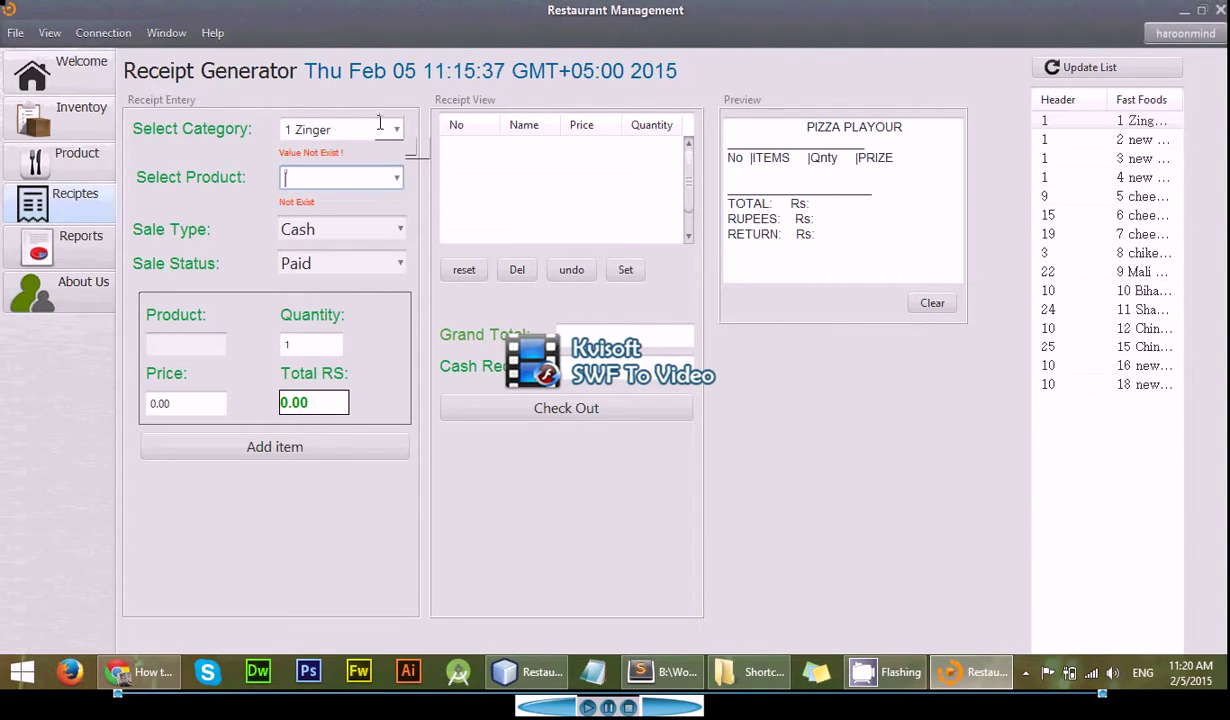
click(53, 238)
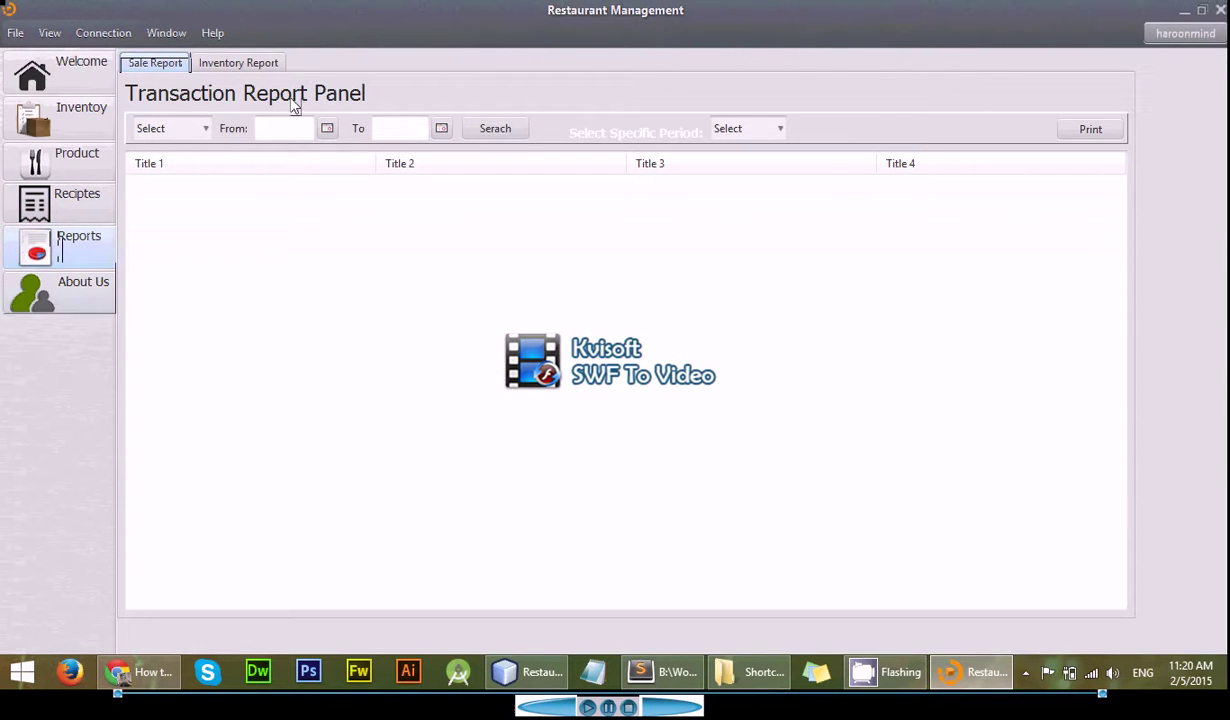
- Run sales reports for Zinger jonier and new Zinger, then select cheez cips
click(200, 129)
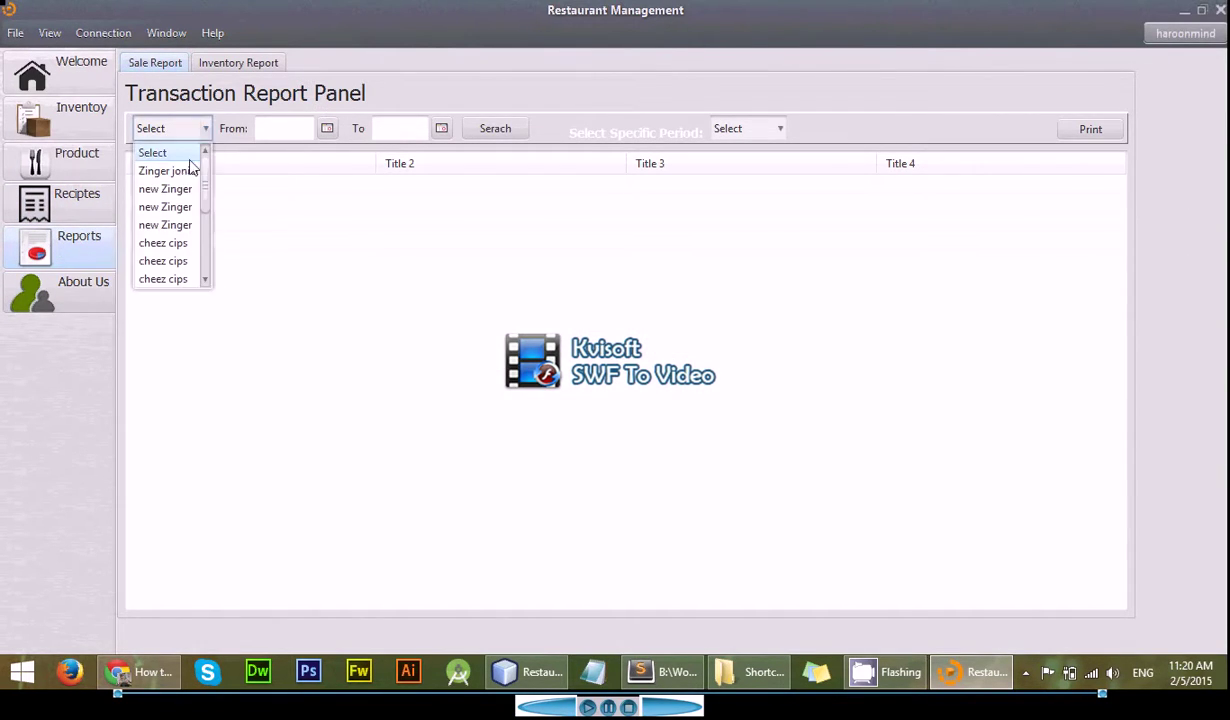
click(190, 176)
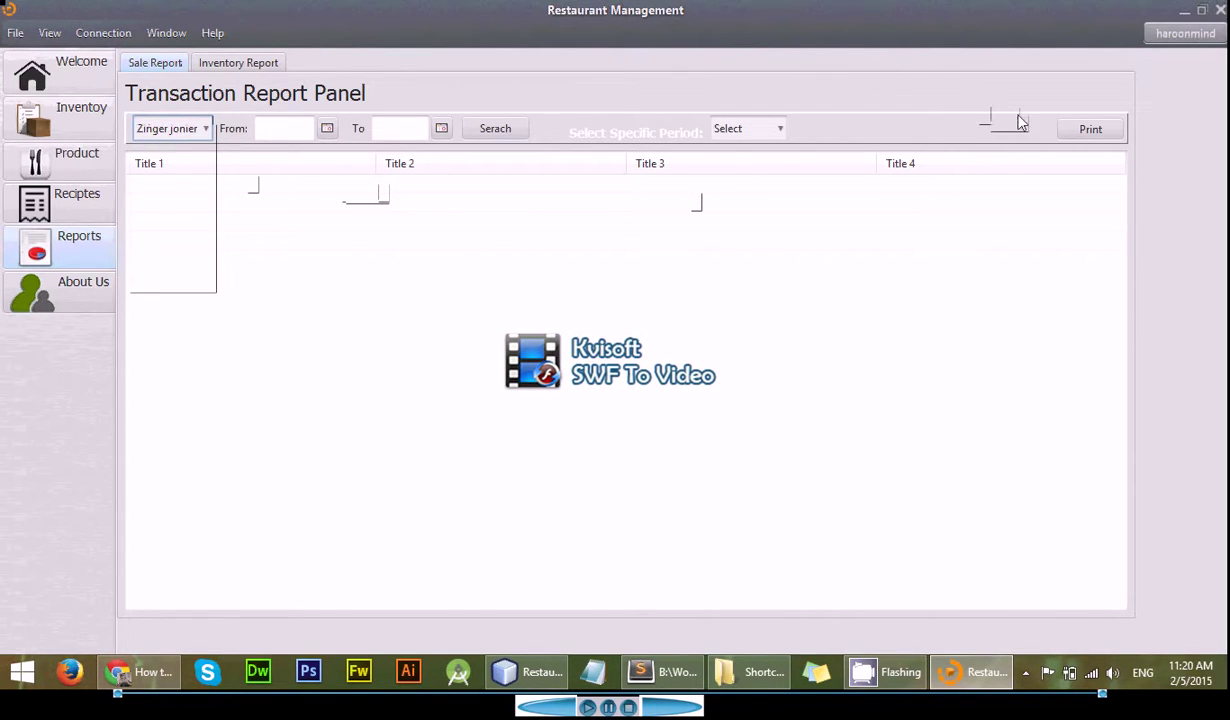
click(486, 135)
click(484, 140)
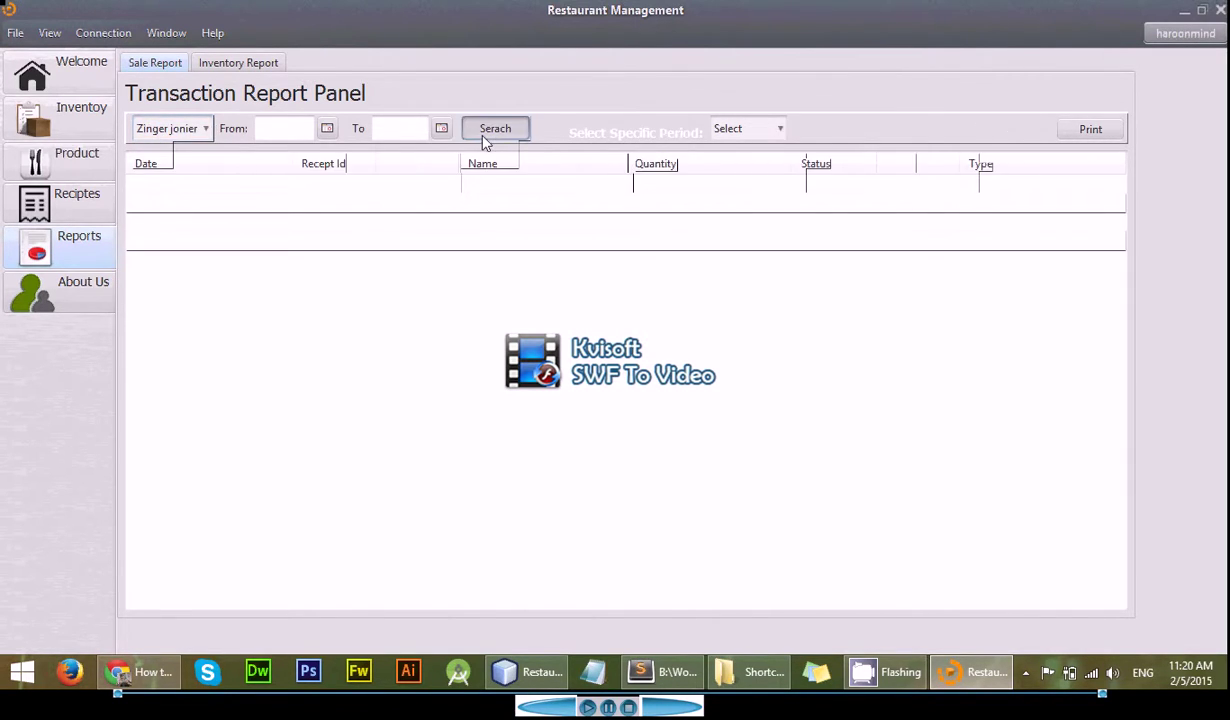
click(205, 128)
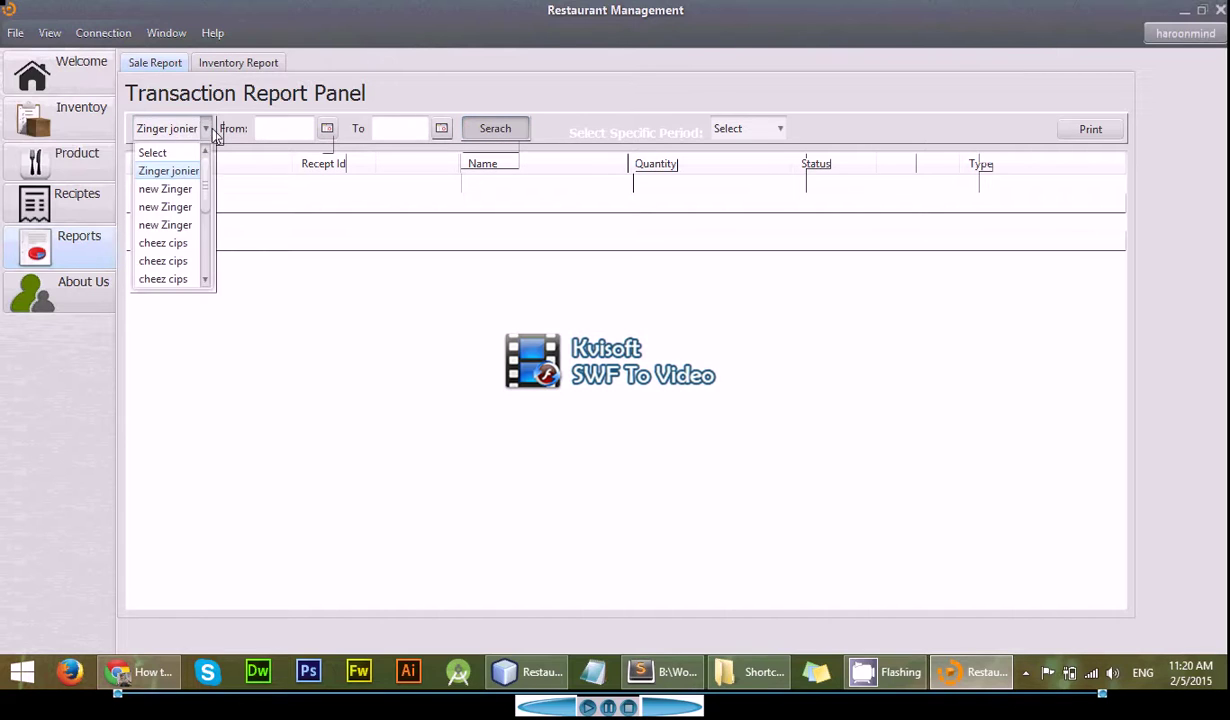
click(188, 188)
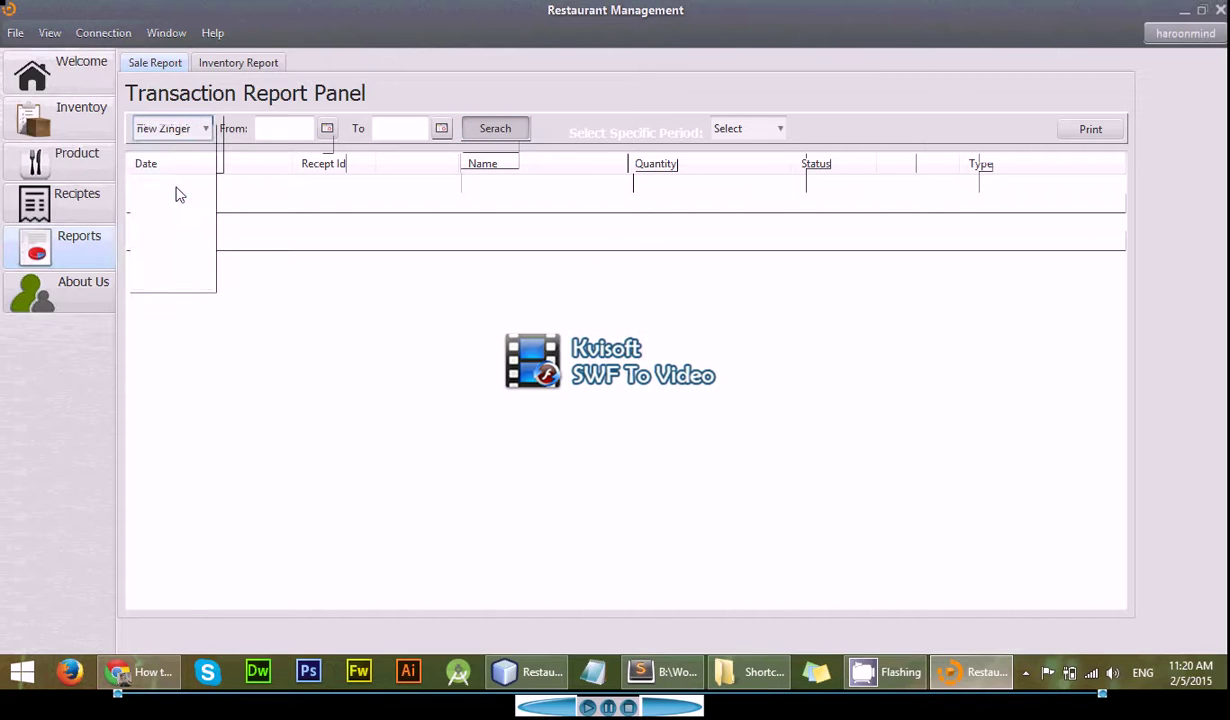
click(488, 140)
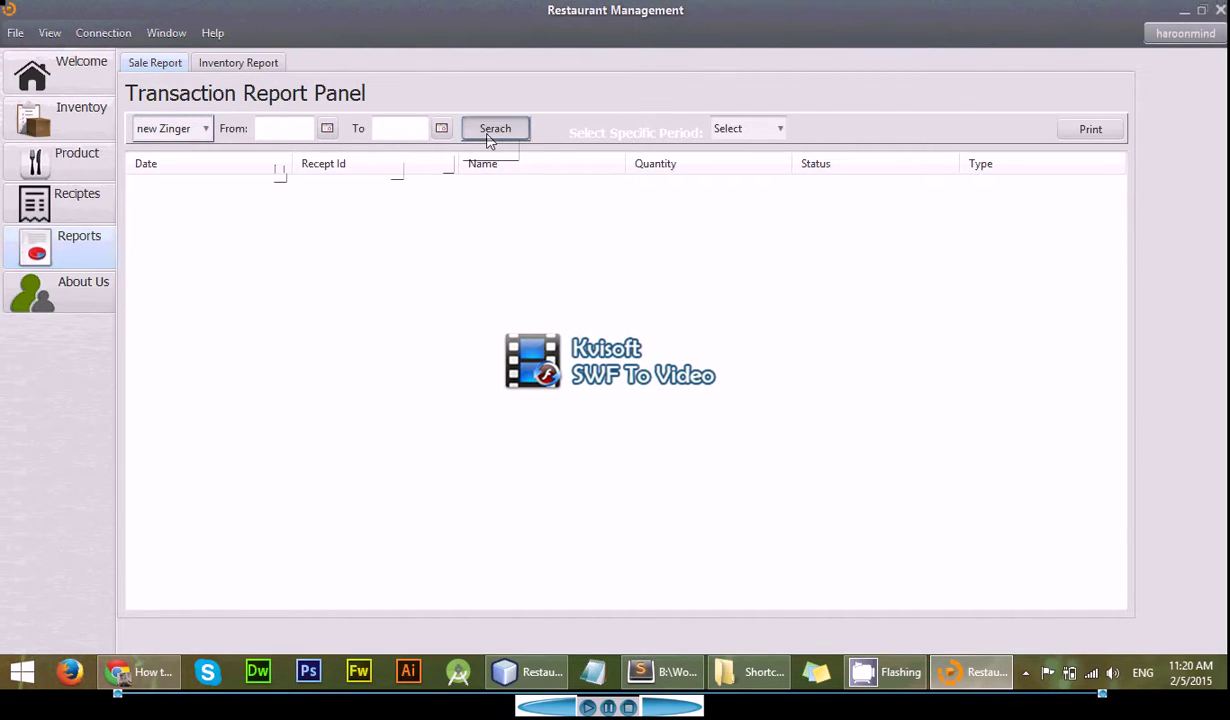
click(207, 128)
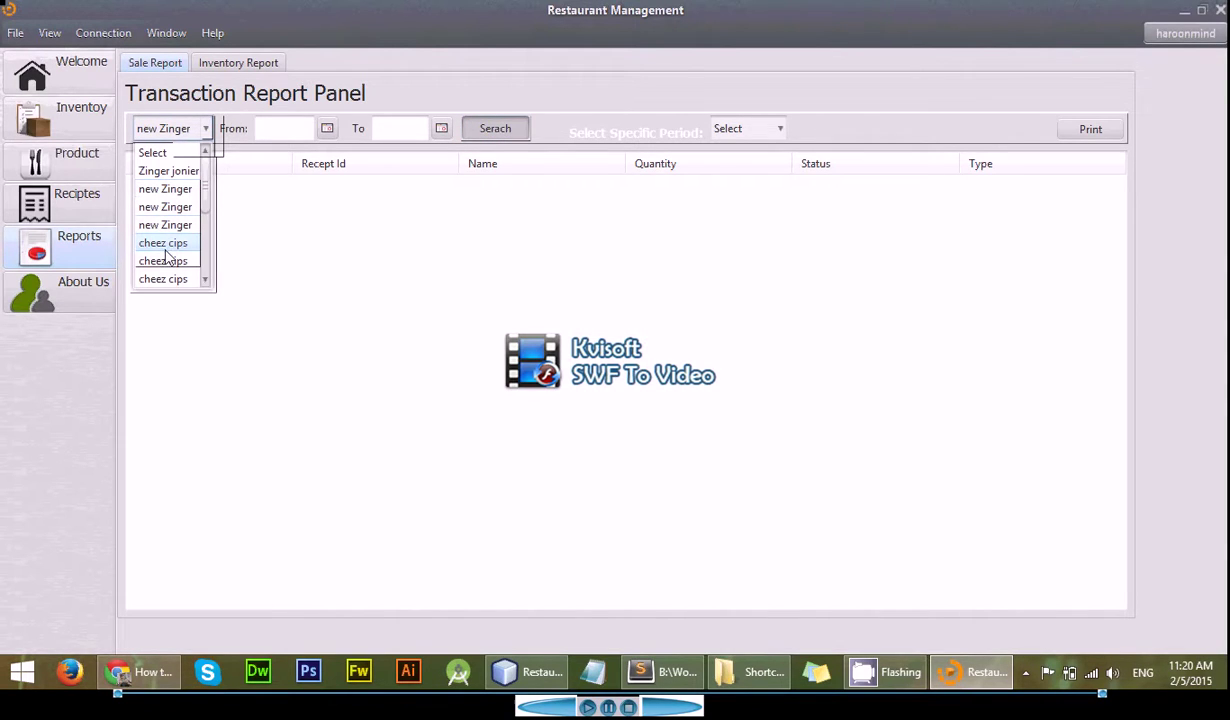
click(505, 132)
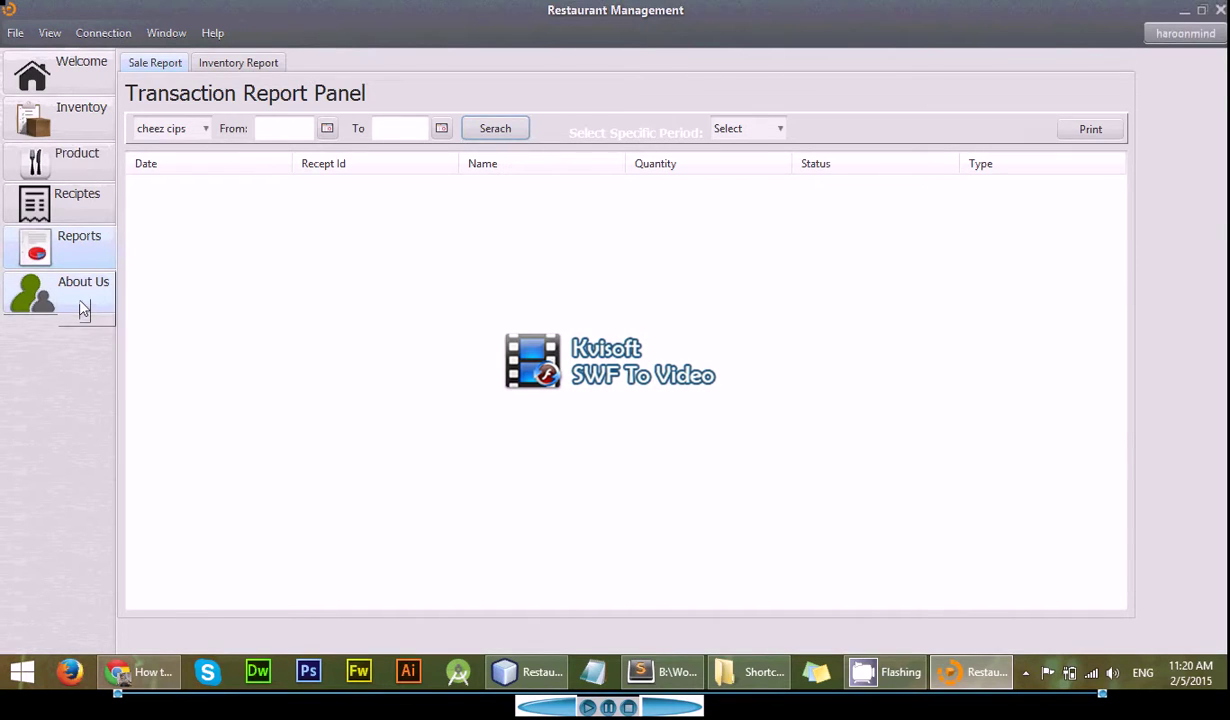
- View About Us, close the app, and show the hidden tray icons
click(80, 300)
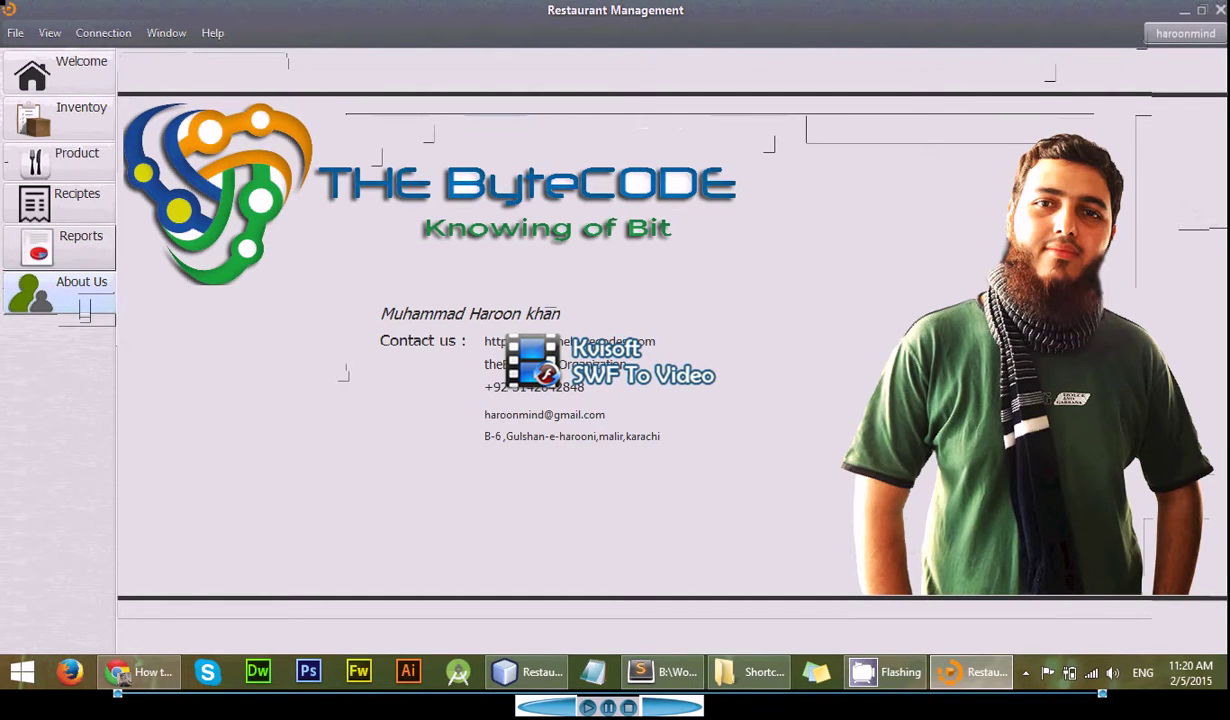
click(1219, 9)
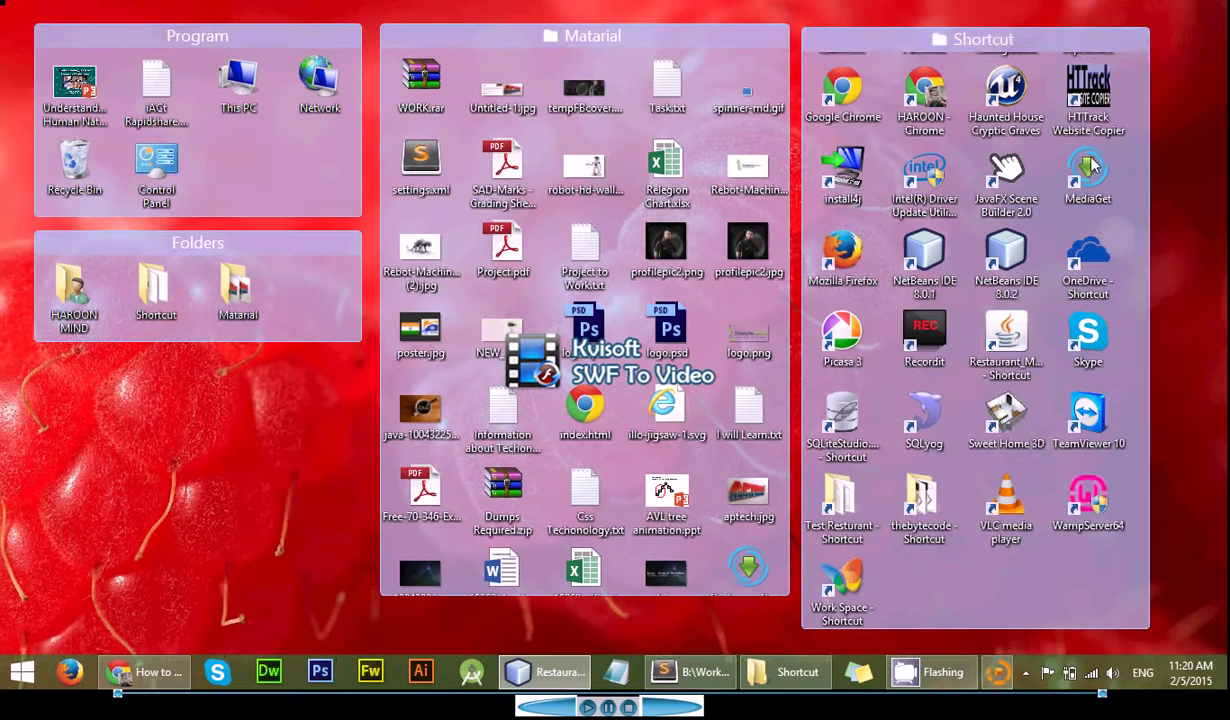
click(1026, 672)
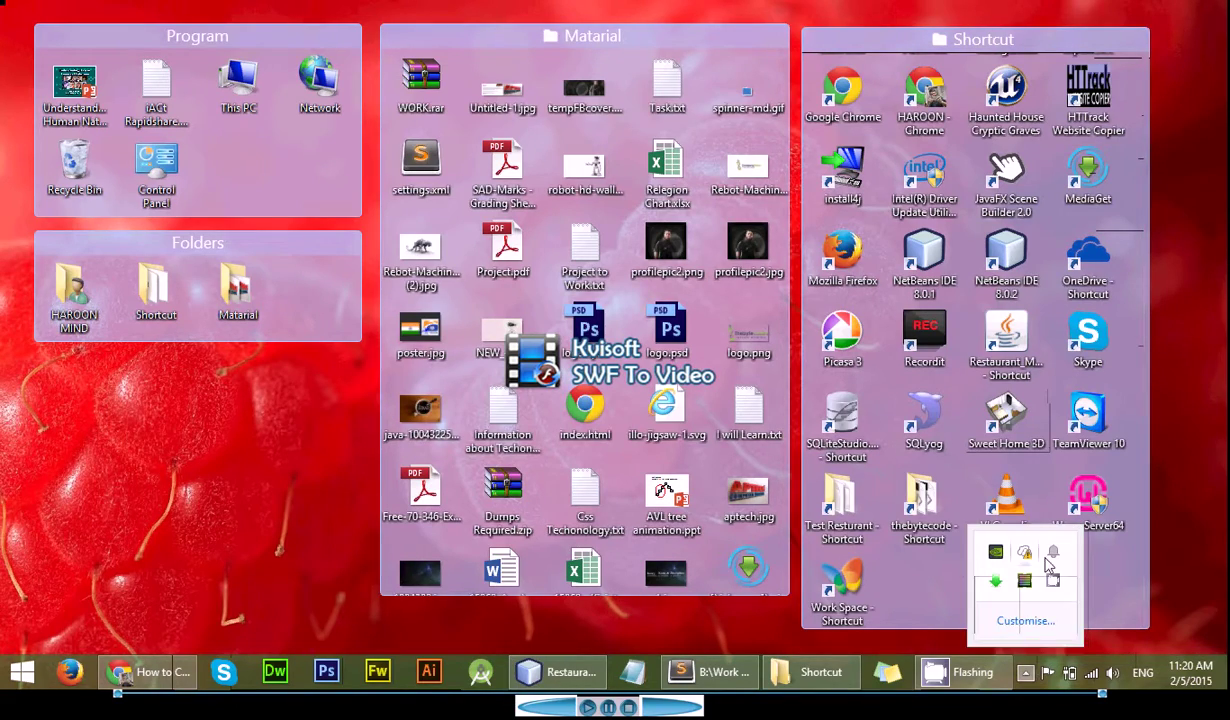